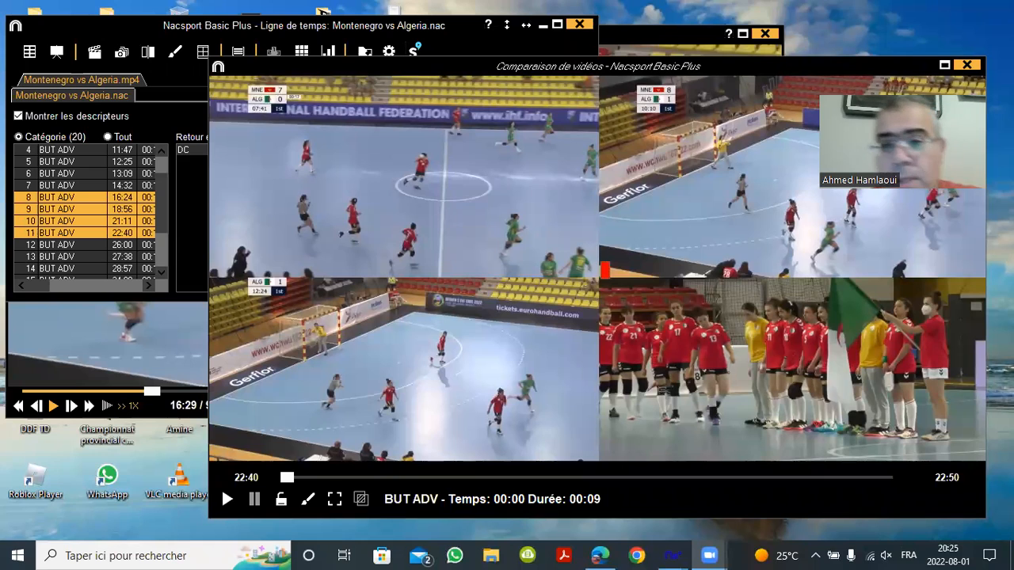
Play the top-left goal clip in the comparison window, then activate the top-right pane
key("XF86AudioRaiseVolume")
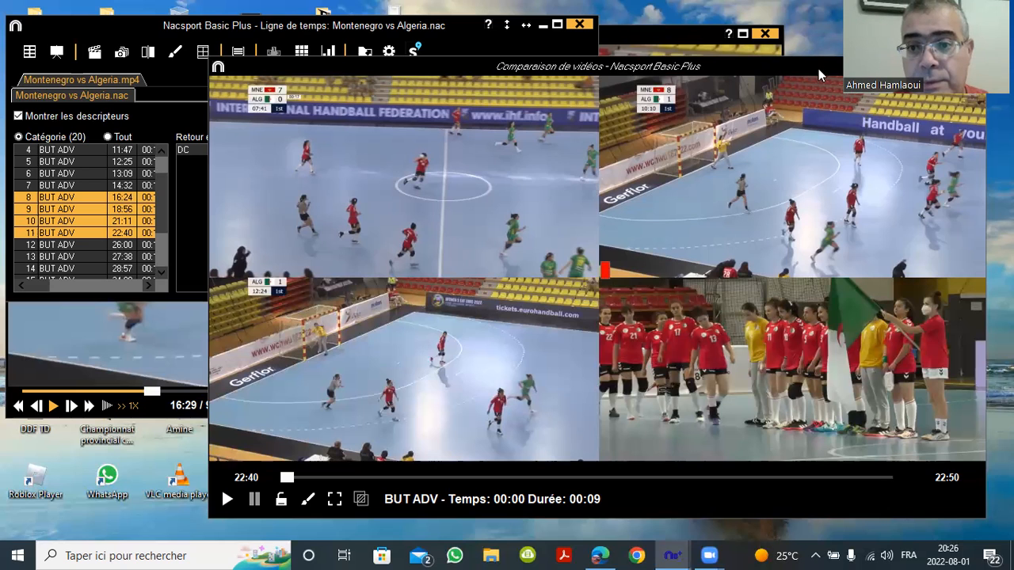
left_click_drag(809, 67, 727, 125)
left_click(299, 247)
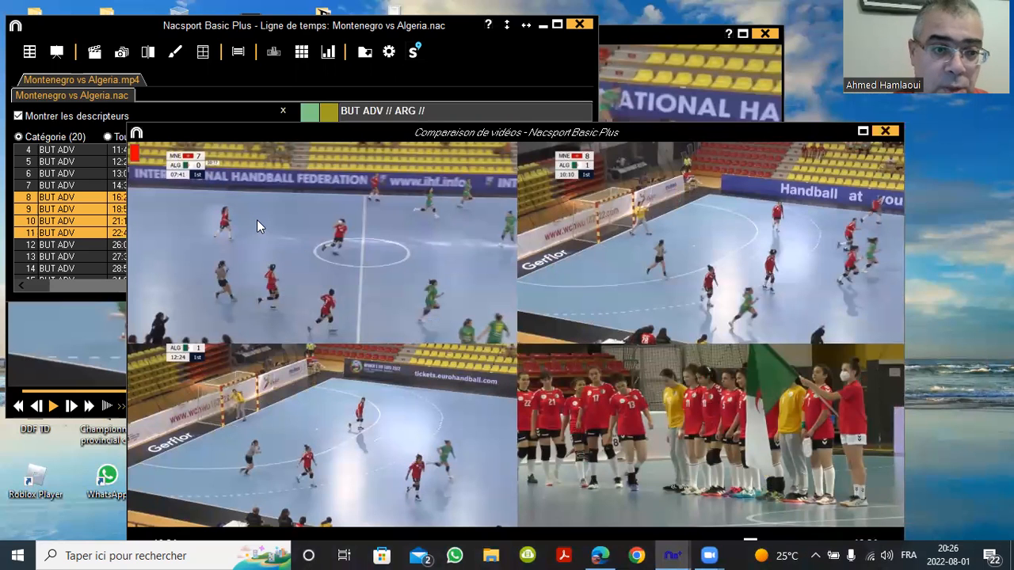
key("space")
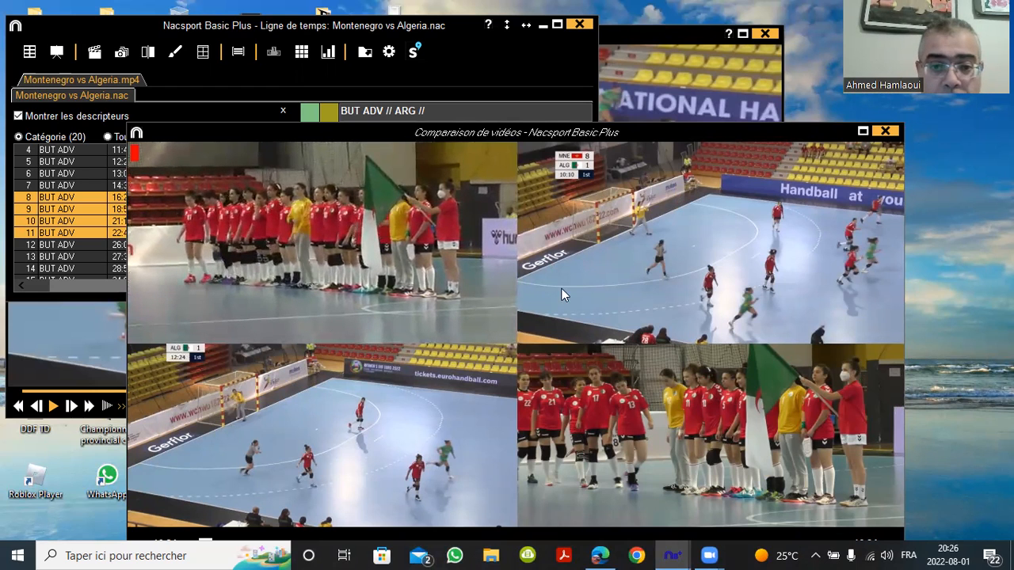
left_click(601, 293)
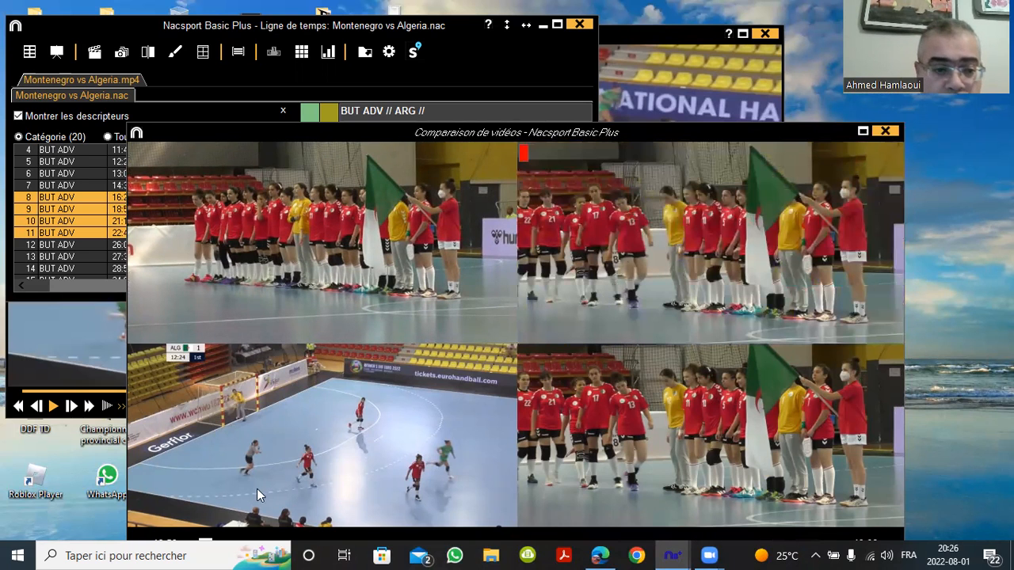
Play the bottom-left 21:11 goal clip, rewind it near 21:12 and replay it
left_click(201, 480)
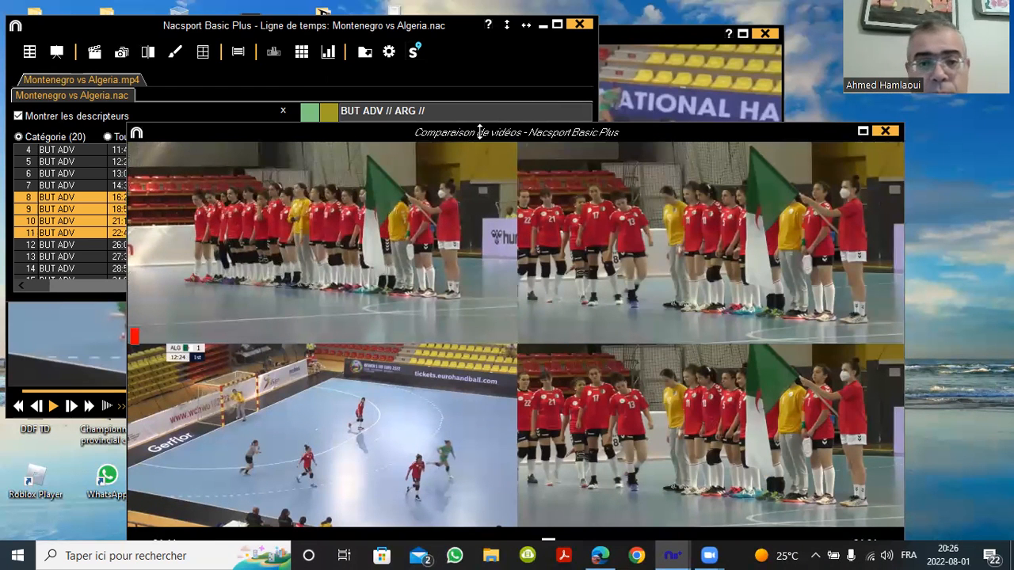
left_click_drag(479, 131, 456, 60)
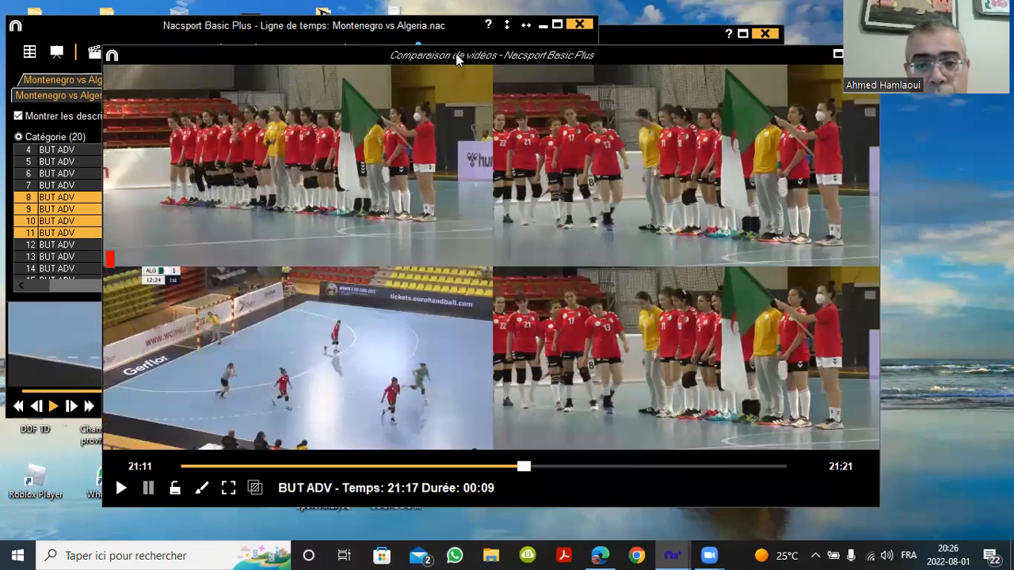
left_click(121, 488)
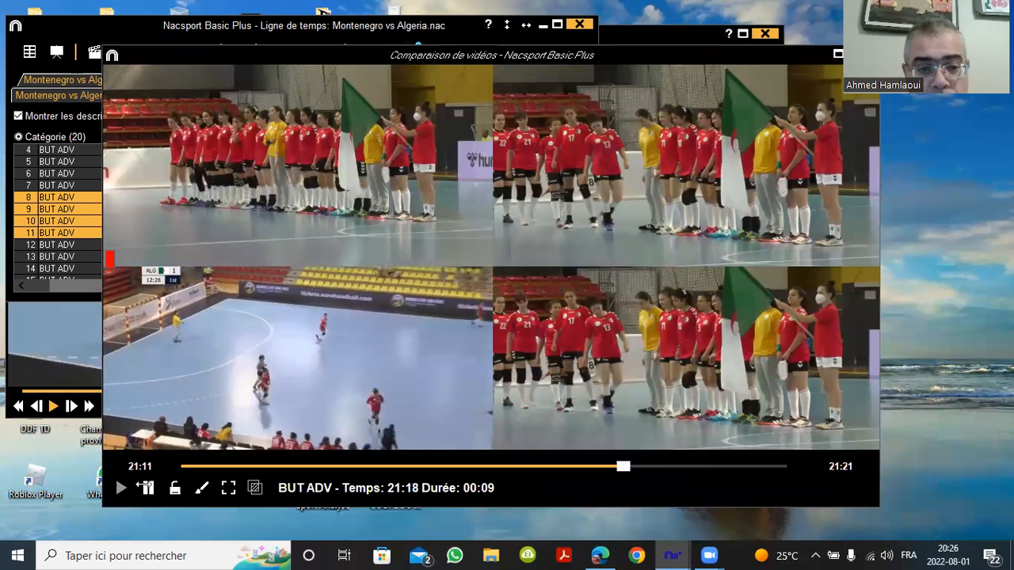
left_click_drag(679, 467, 176, 489)
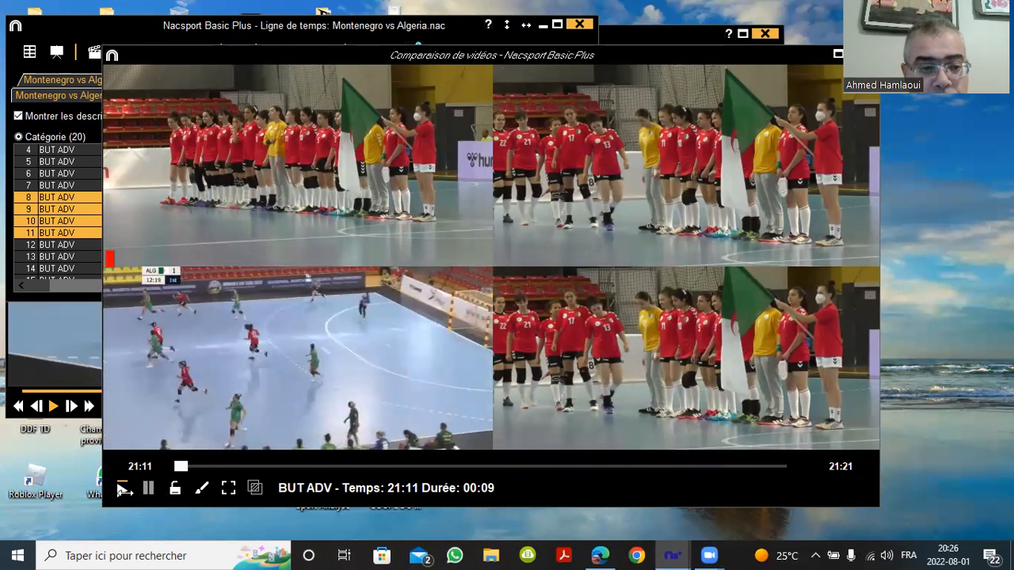
left_click(120, 489)
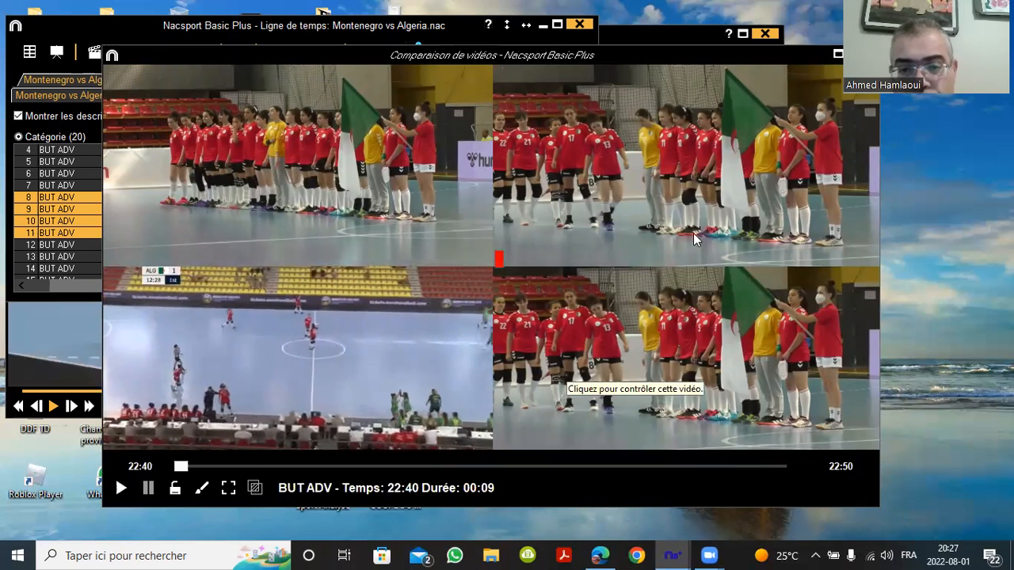
left_click_drag(731, 61, 649, 82)
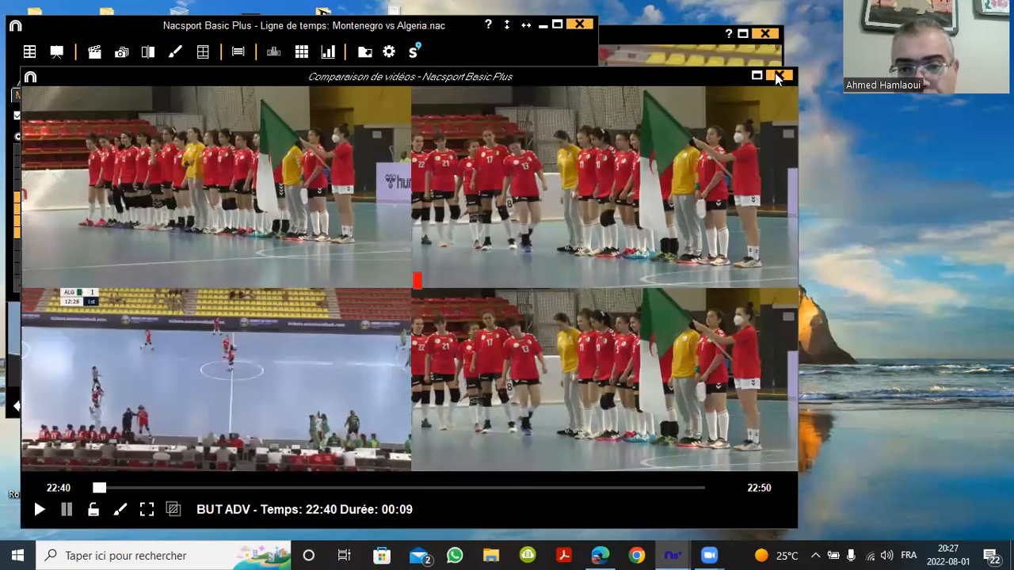
Close the comparison and step through the BUT ADV goals from 08:53 to 11:47
left_click(779, 75)
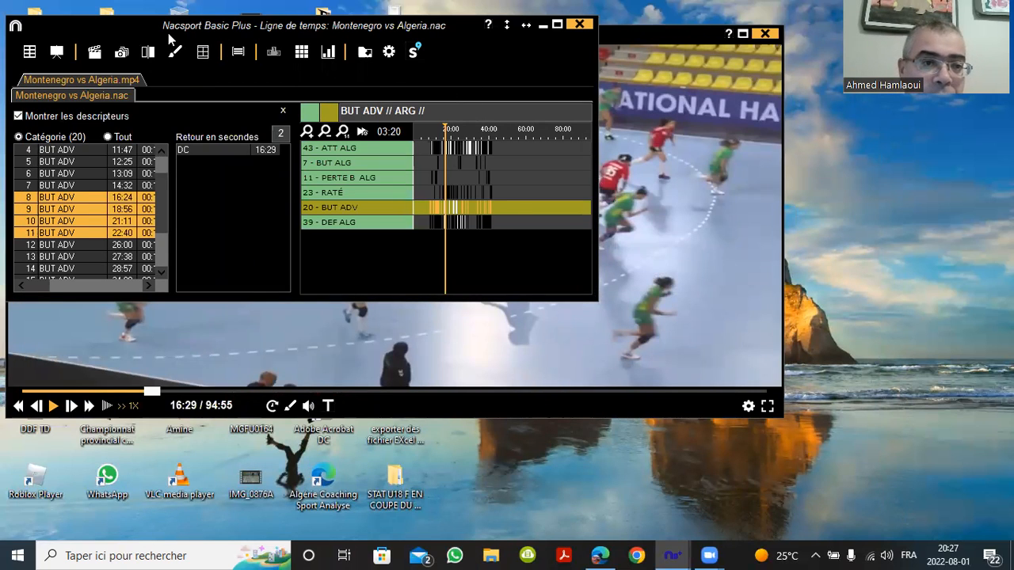
left_click_drag(173, 32, 235, 37)
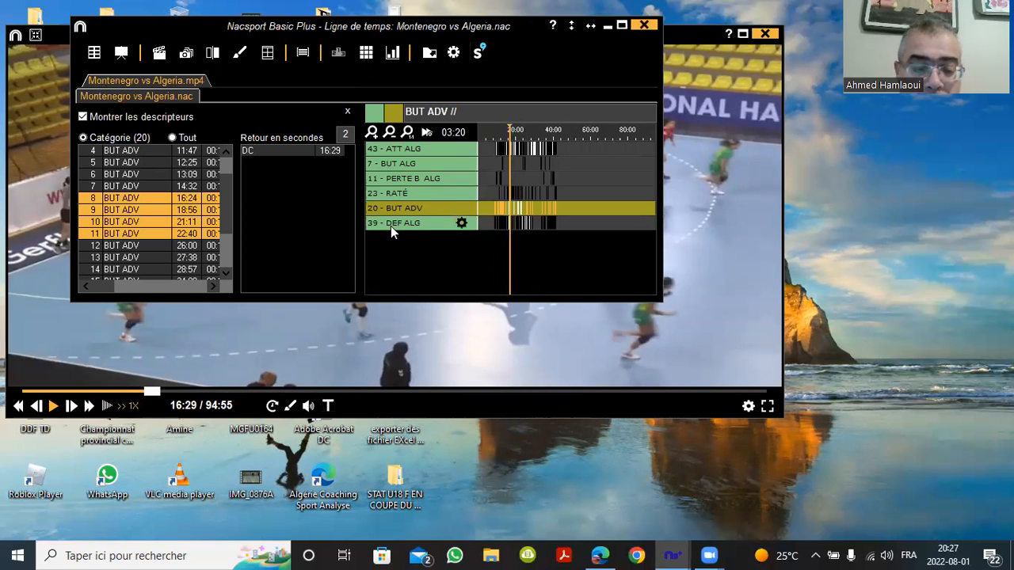
left_click(396, 208)
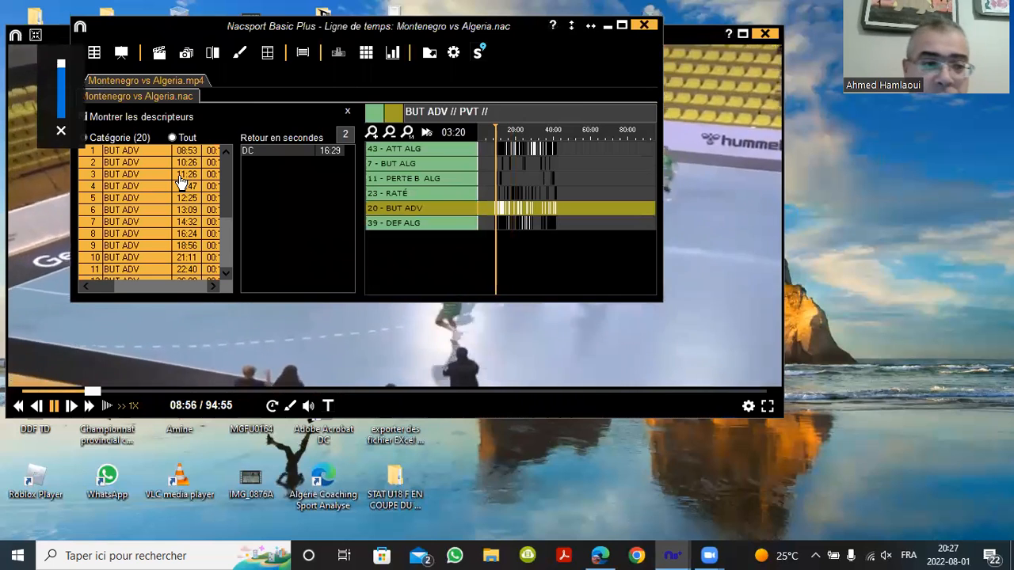
left_click(154, 150)
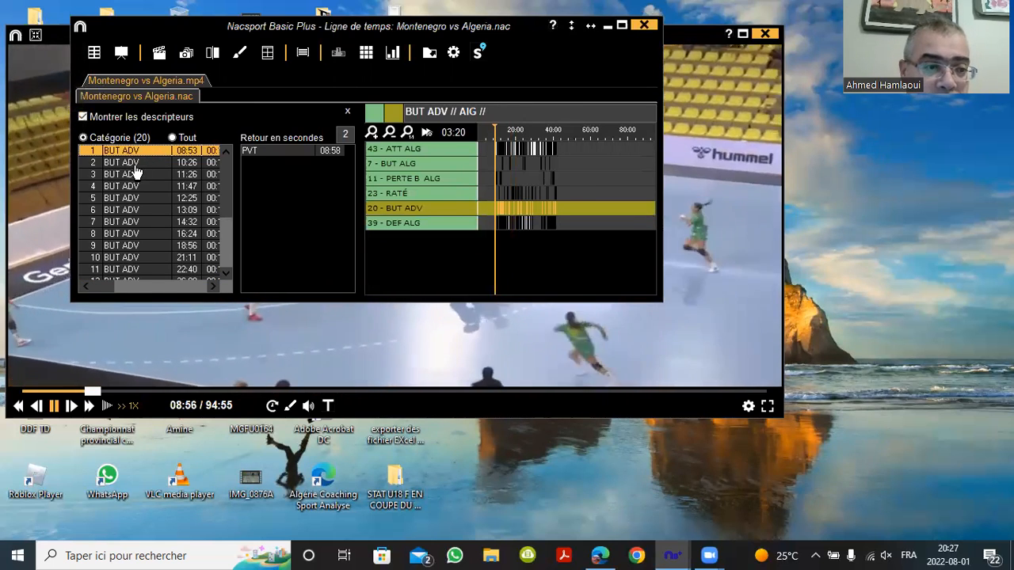
left_click(136, 163)
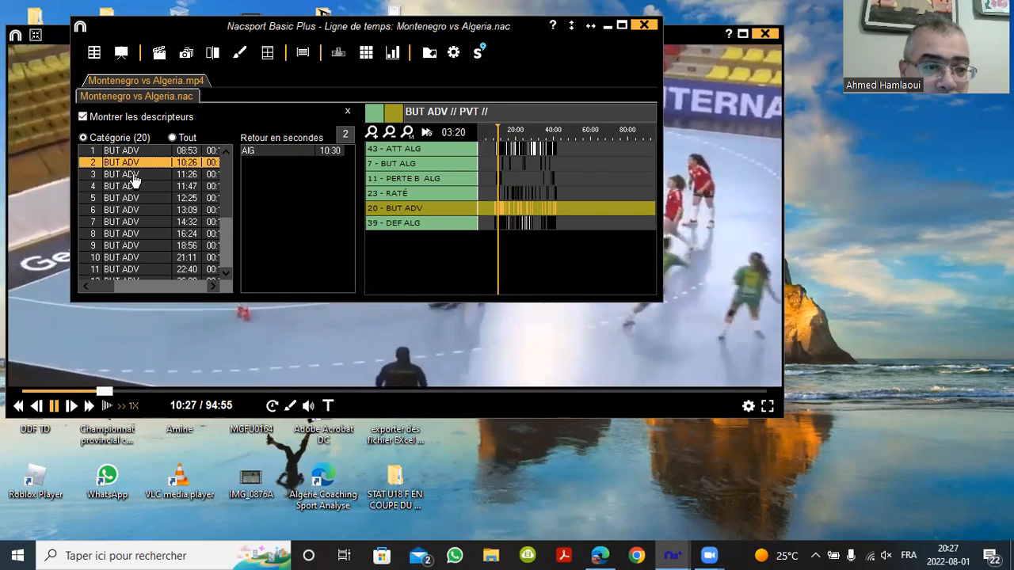
left_click(133, 174)
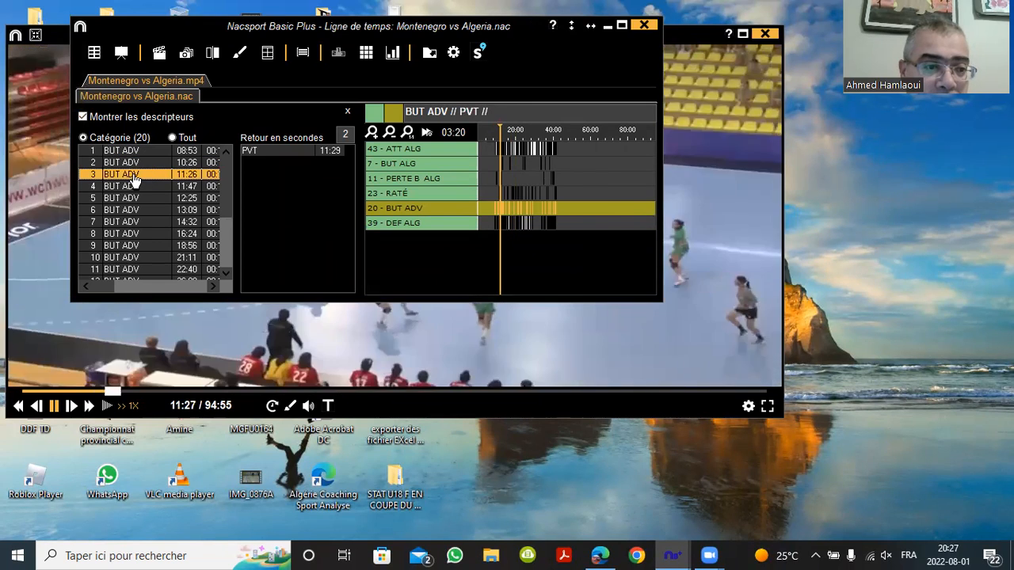
left_click(128, 188)
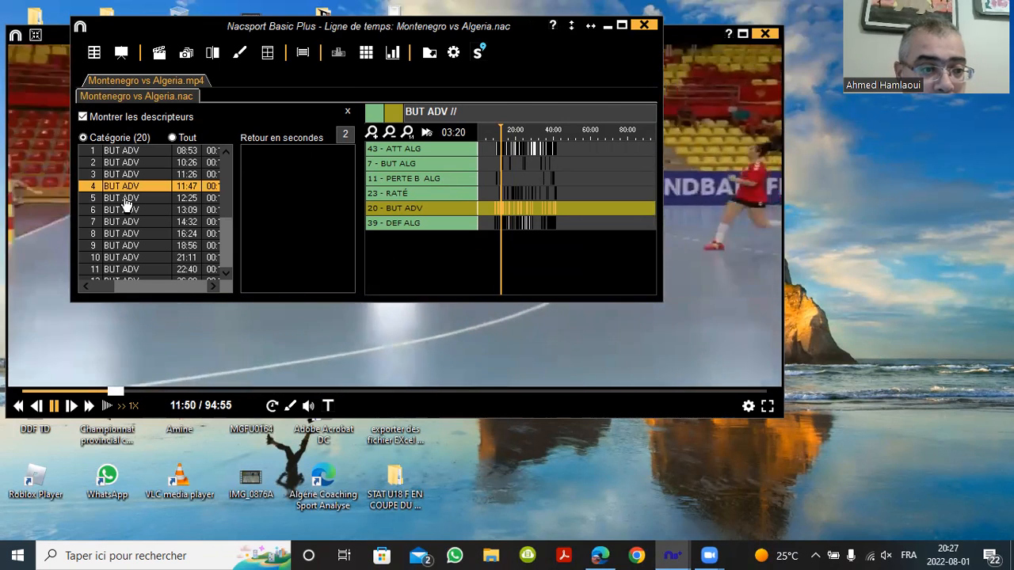
Add the 12:25, 13:09 and 14:32 goals to the selection and show the video player
left_click(123, 199)
left_click(120, 210)
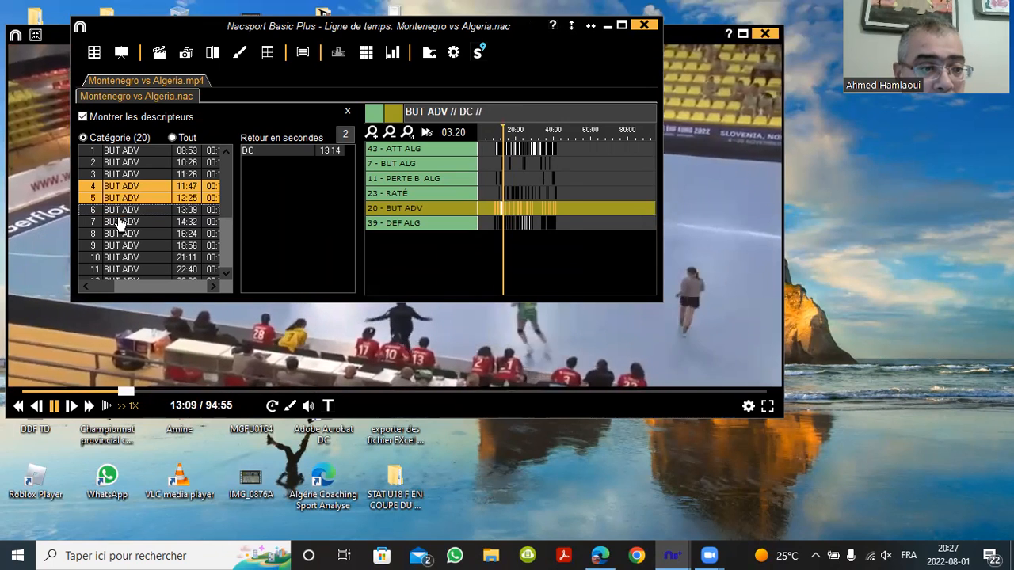
left_click(119, 224)
left_click(121, 211)
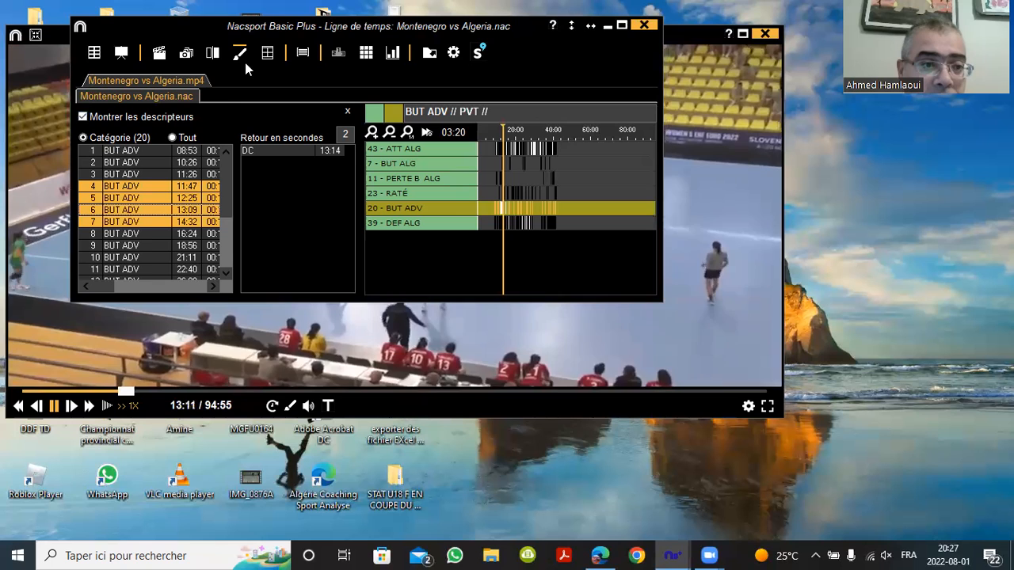
left_click(212, 58)
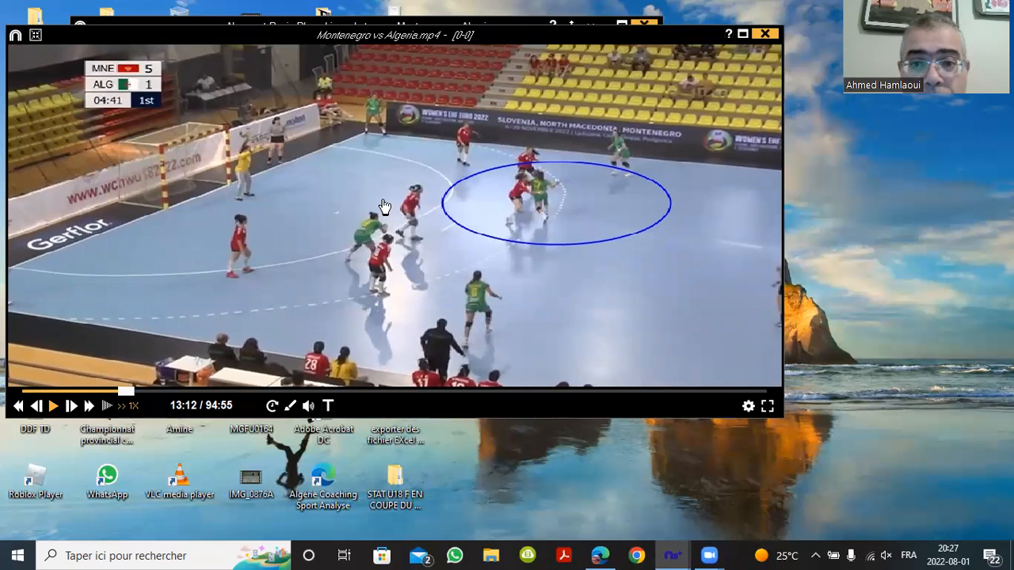
left_click_drag(704, 42, 721, 265)
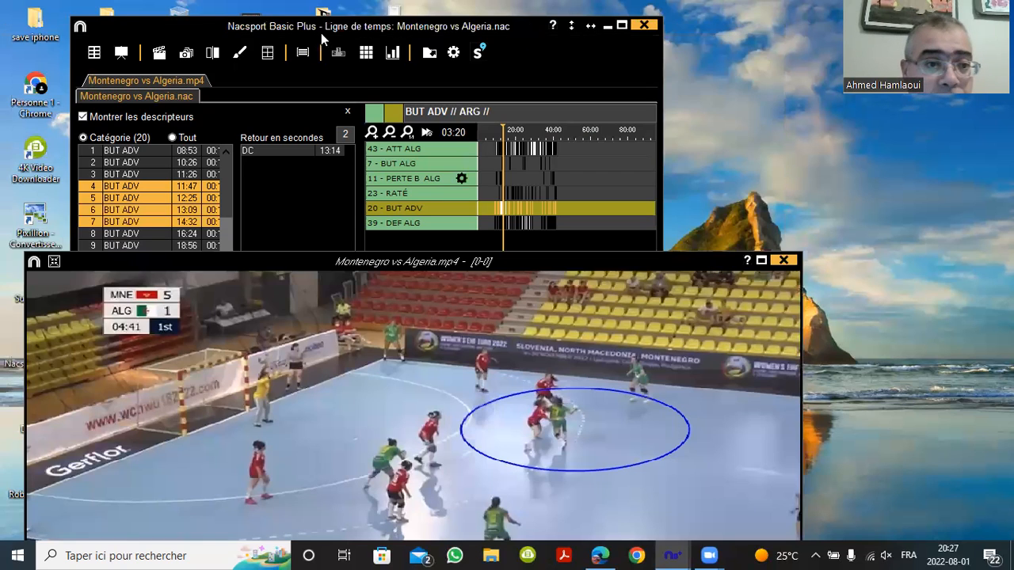
Reopen the four goals side by side, replay the top-left clip, then play the top-right one
left_click(213, 56)
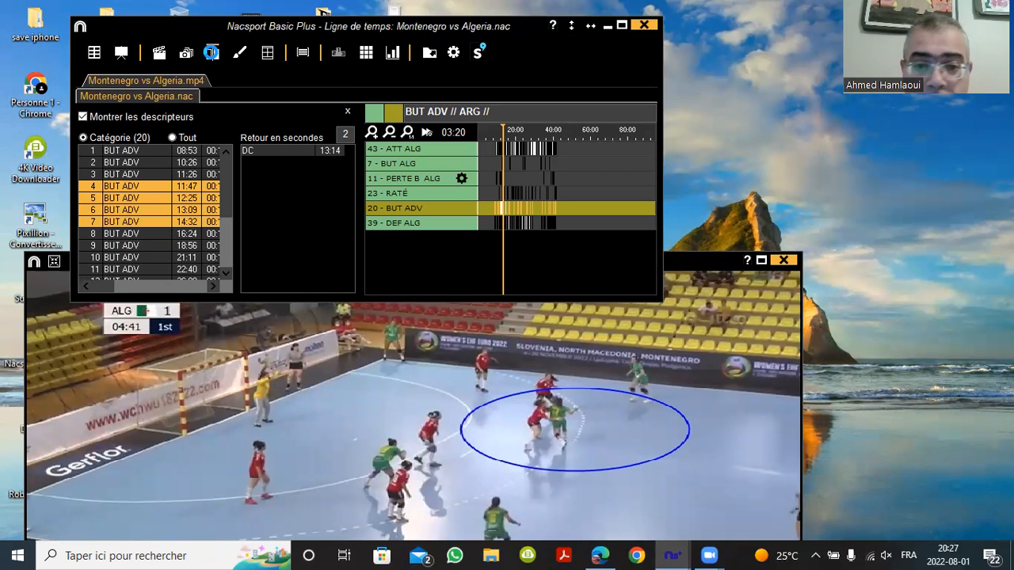
left_click(211, 52)
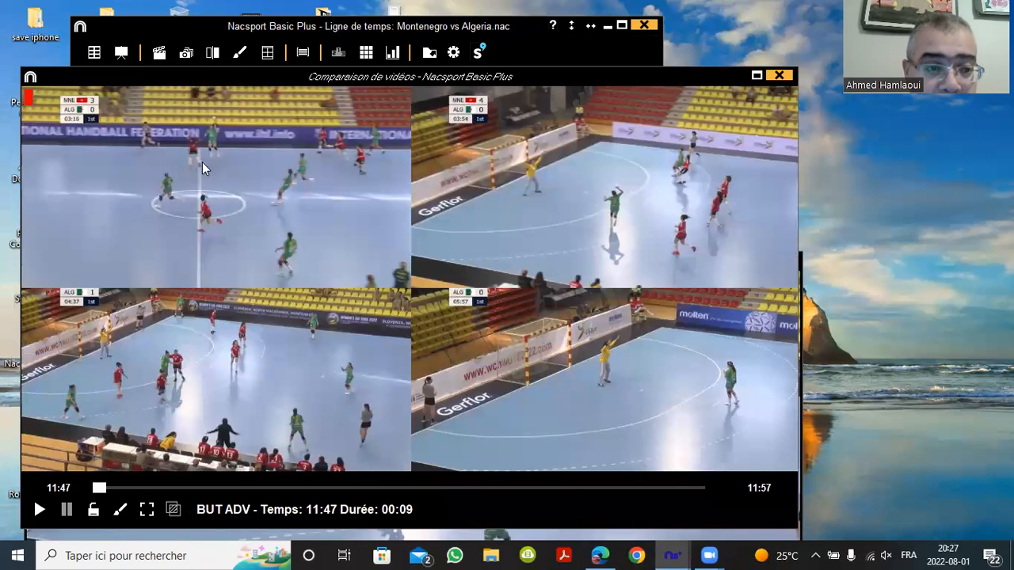
left_click(40, 511)
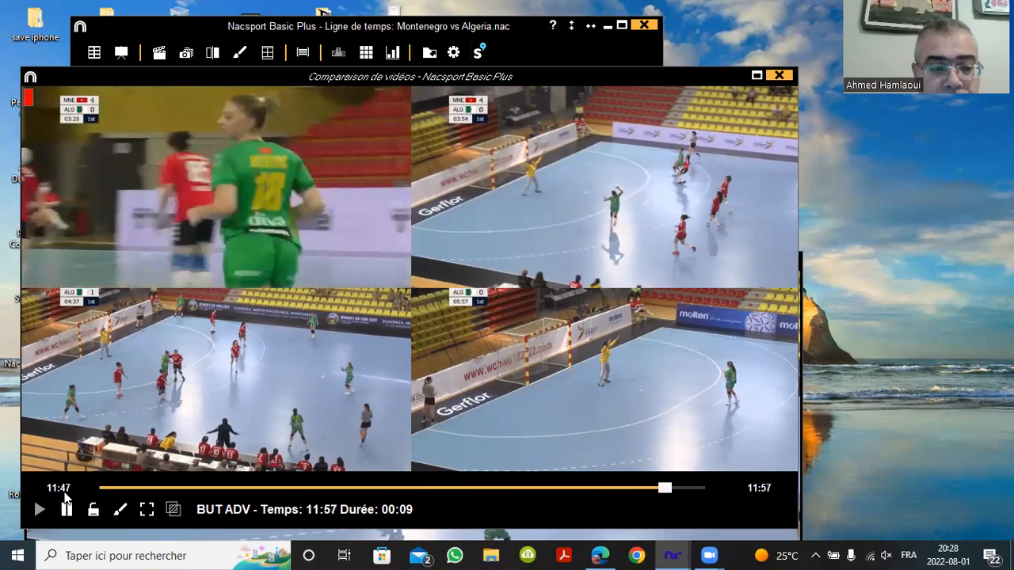
left_click(37, 513)
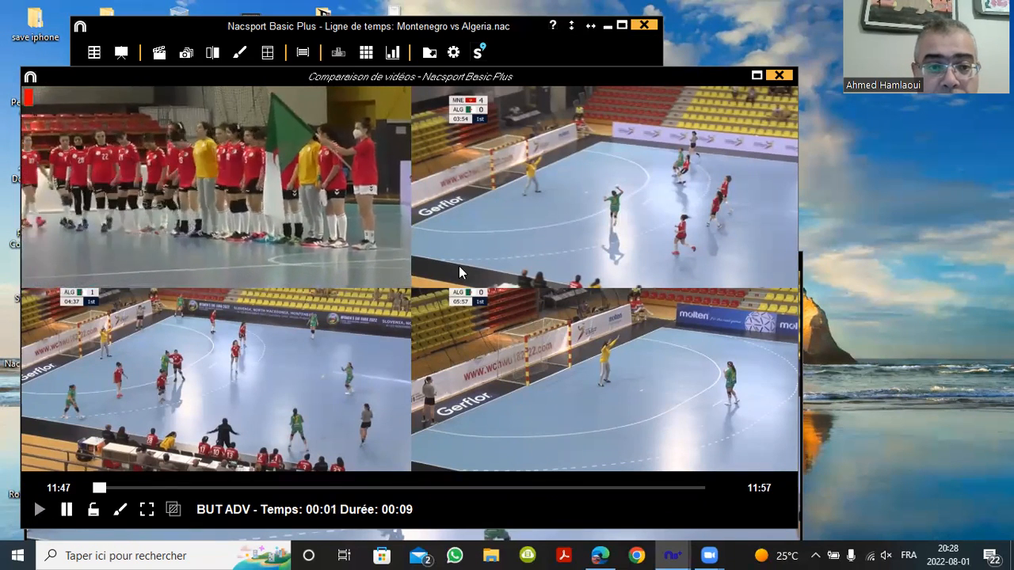
left_click(504, 231)
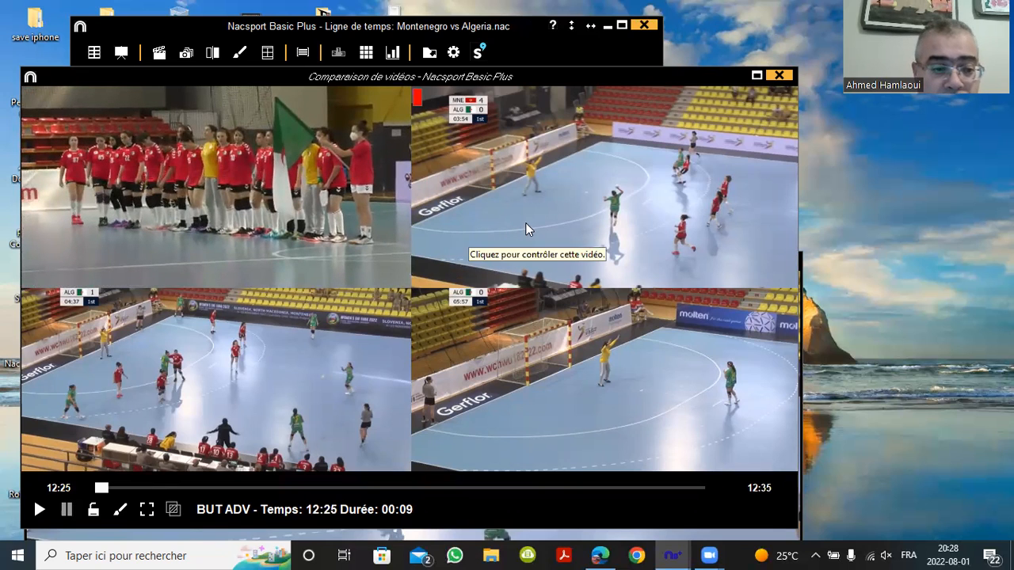
left_click(606, 169)
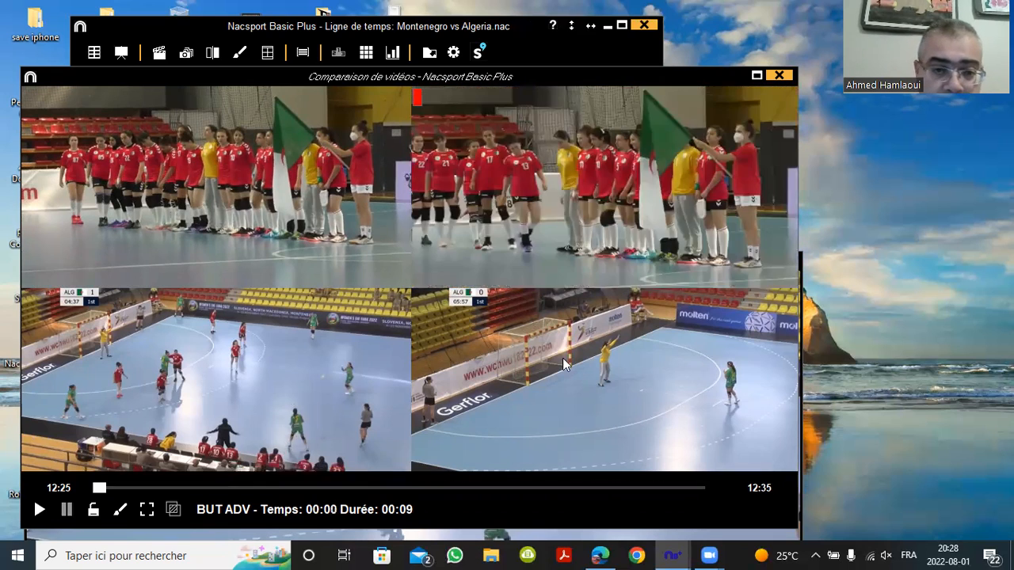
Play the bottom-left goal clip, rewind it to about 13:13 and resume playback
left_click(306, 377)
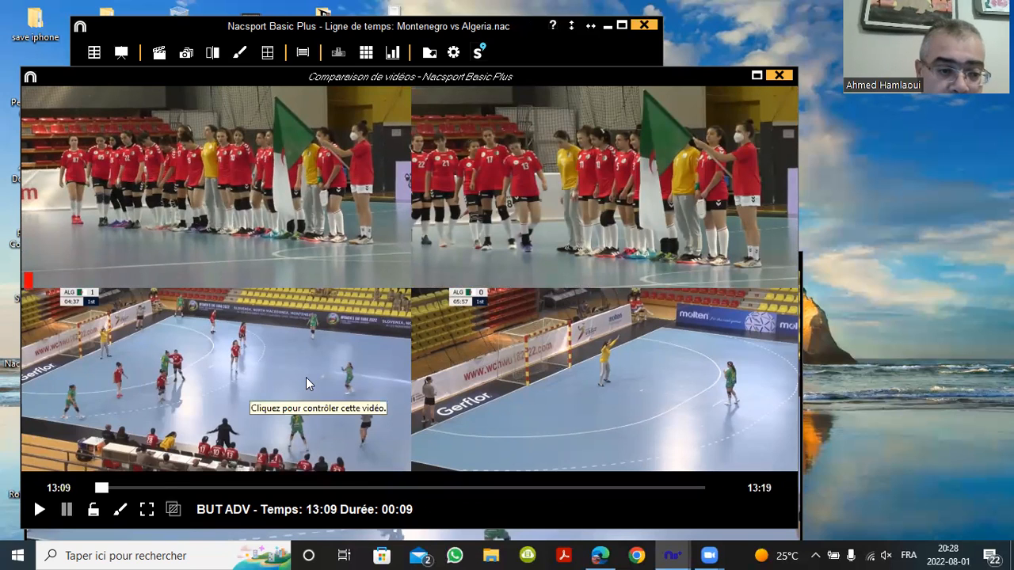
left_click(306, 377)
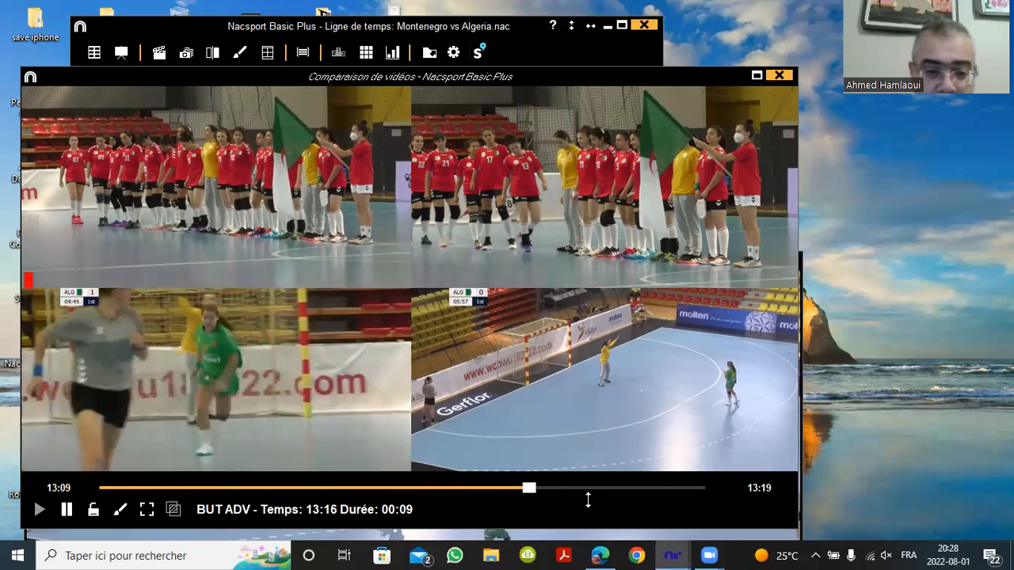
left_click_drag(617, 490, 376, 491)
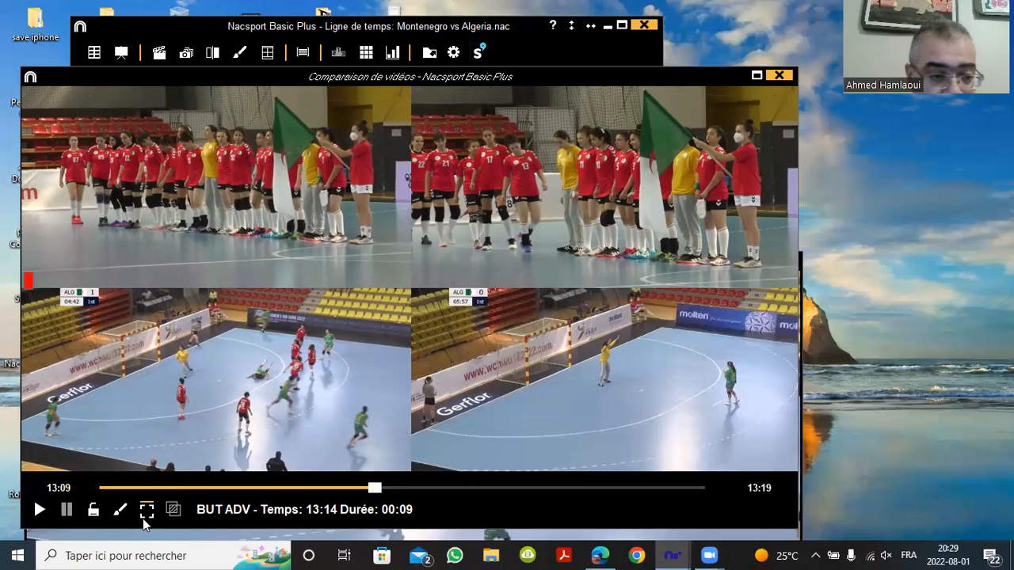
left_click(38, 508)
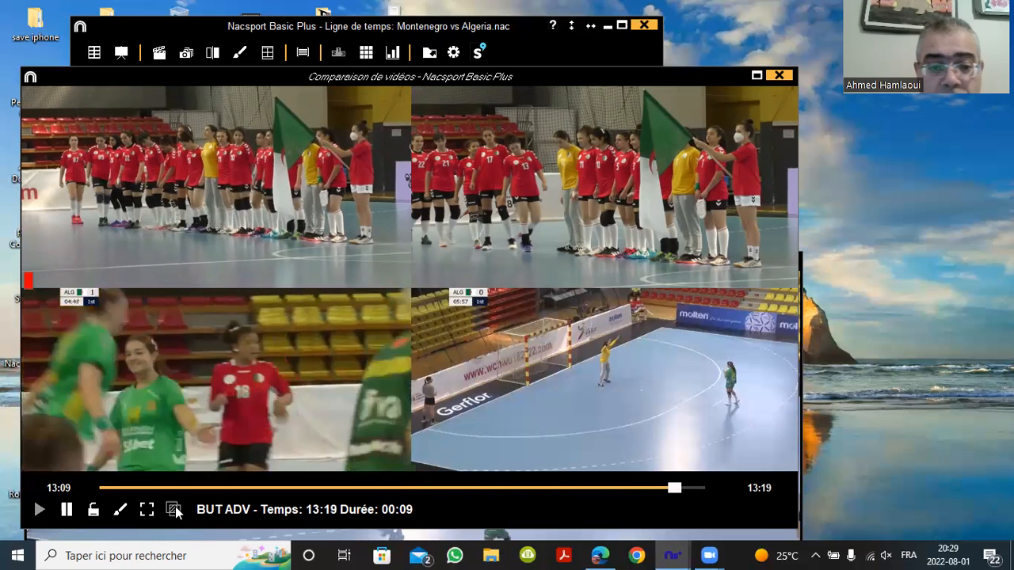
Play the 14:32 goal clip, then rewind it slightly and pause
left_click(520, 381)
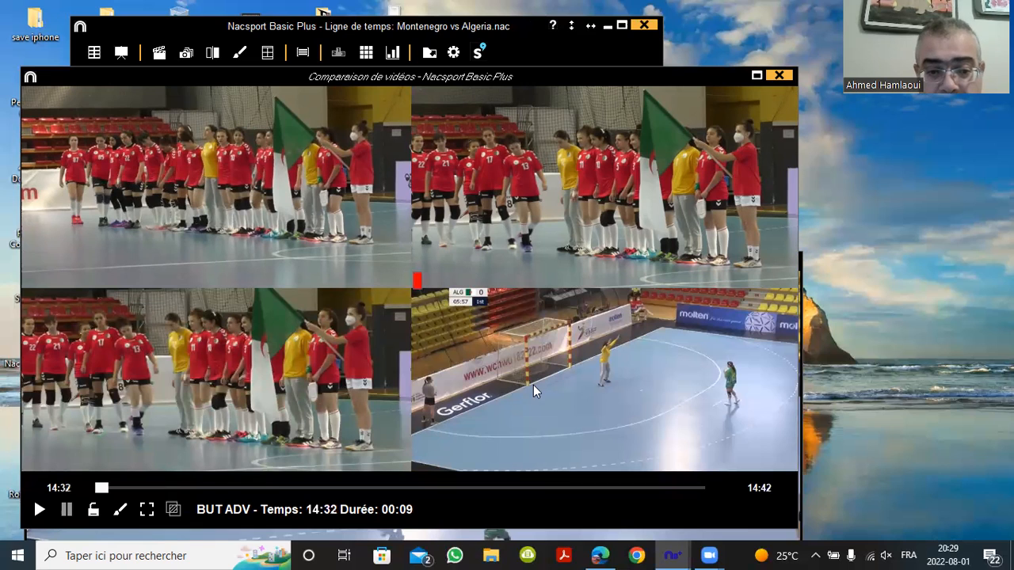
left_click(39, 510)
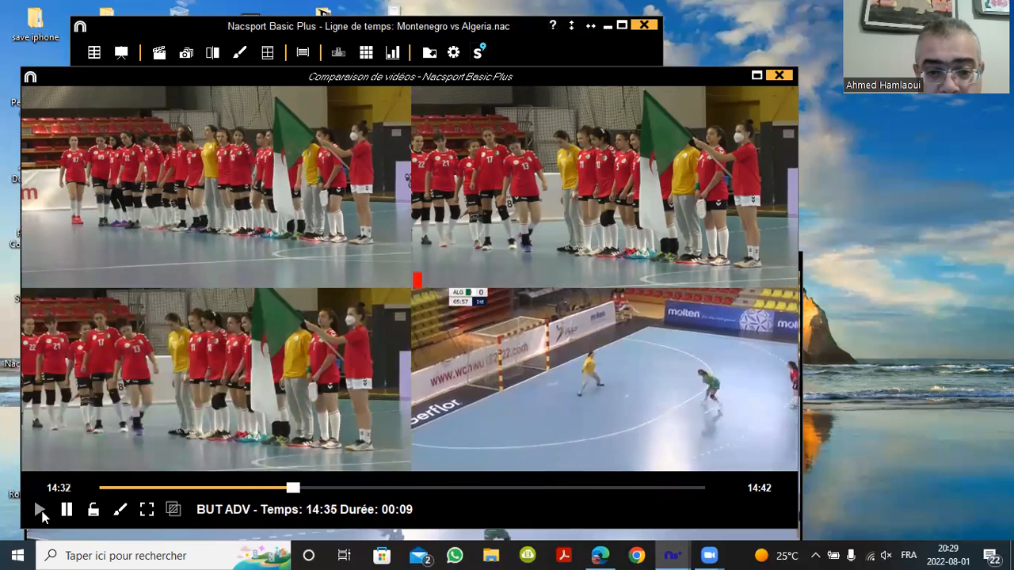
left_click_drag(414, 488, 314, 496)
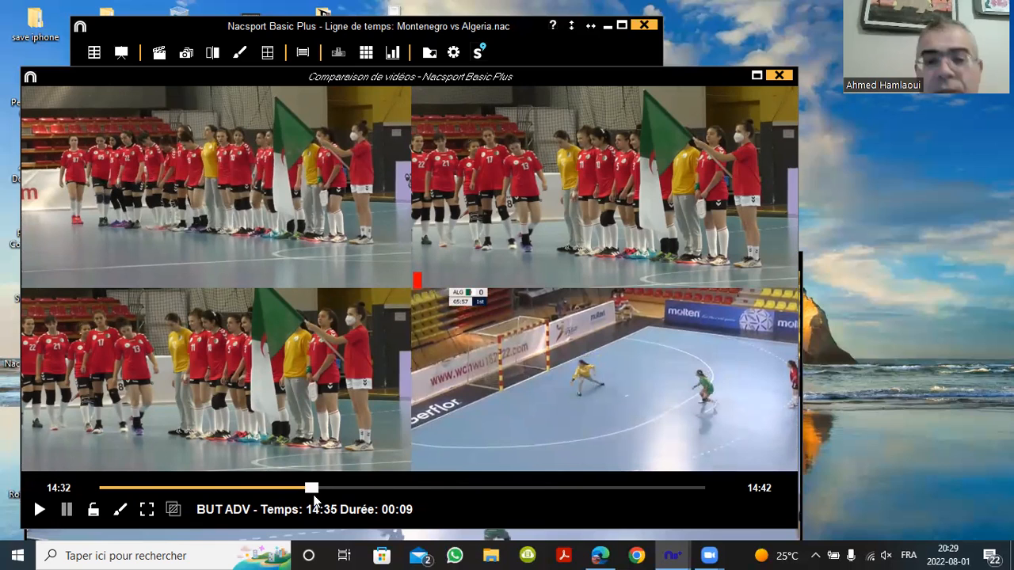
Close the comparison, load the 11:26 BUT ADV goal and start image extraction
left_click(780, 74)
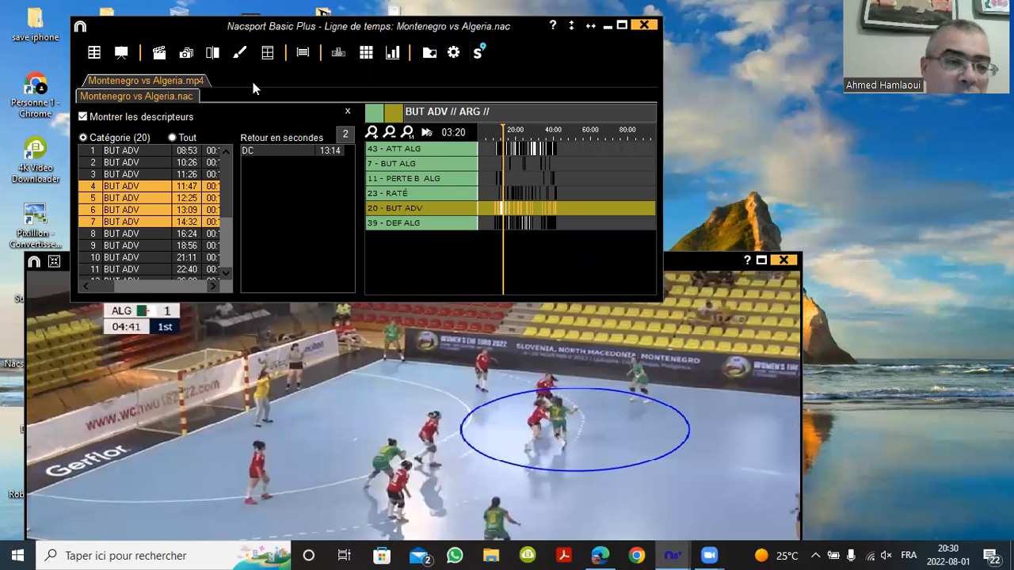
left_click(139, 172)
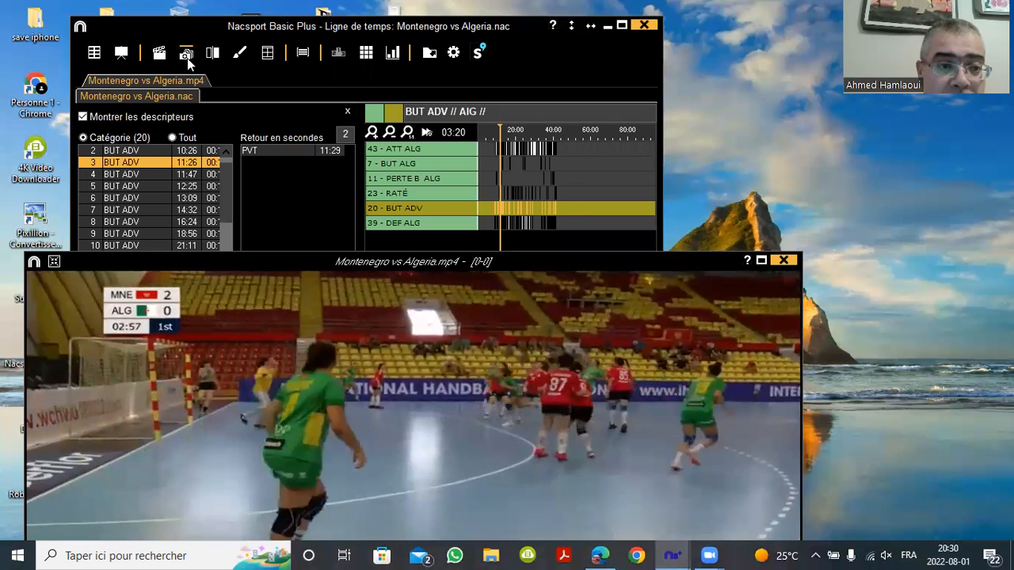
left_click(187, 58)
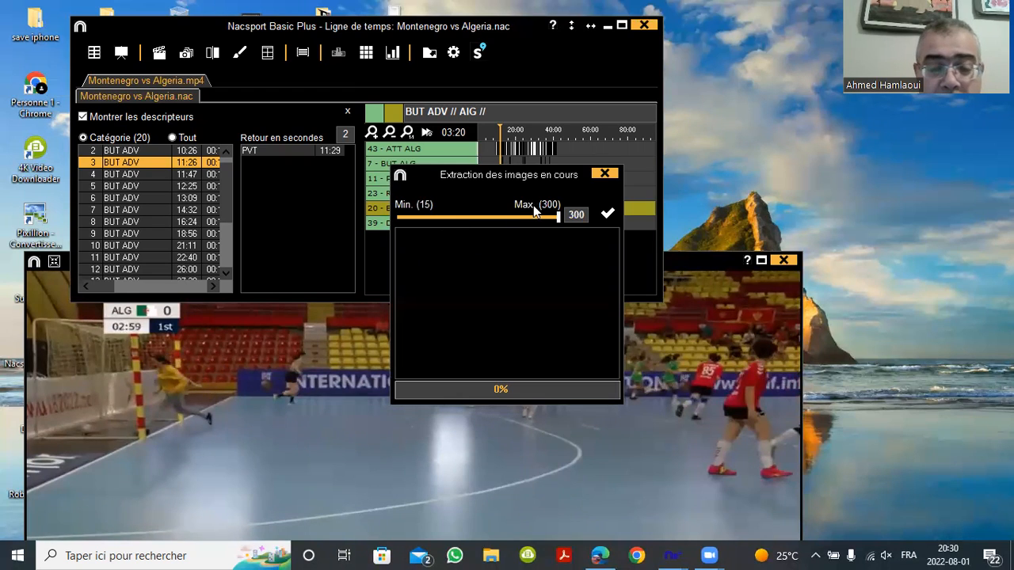
Extract the 11:26 goal clip with the image count set to 27
left_click_drag(557, 220, 496, 221)
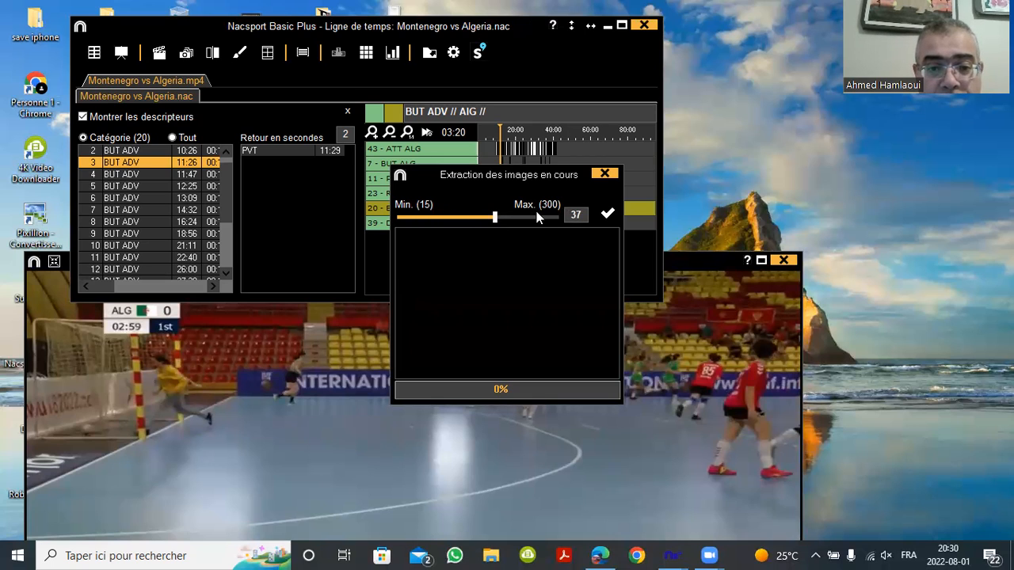
left_click_drag(492, 216, 475, 223)
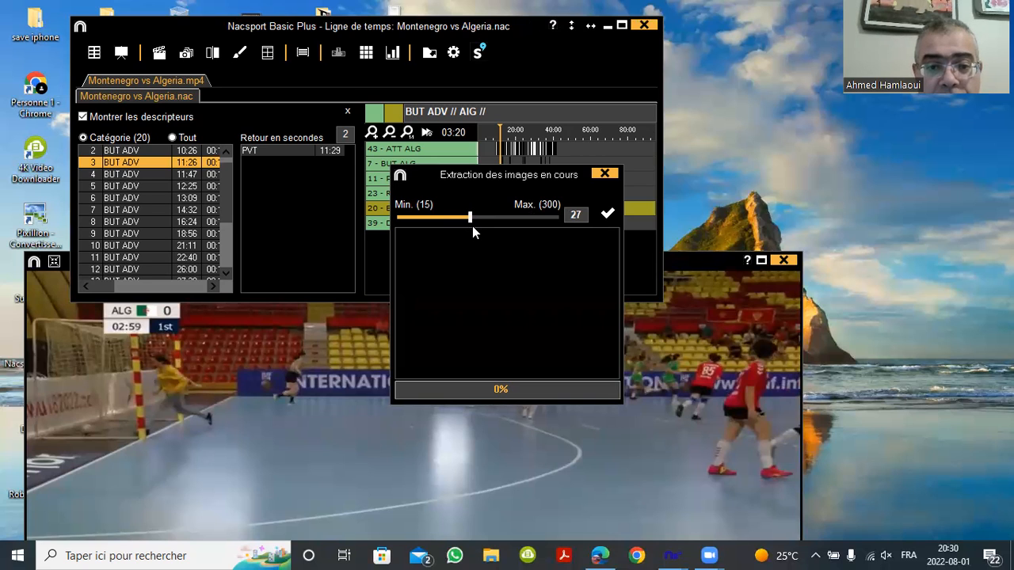
left_click(608, 215)
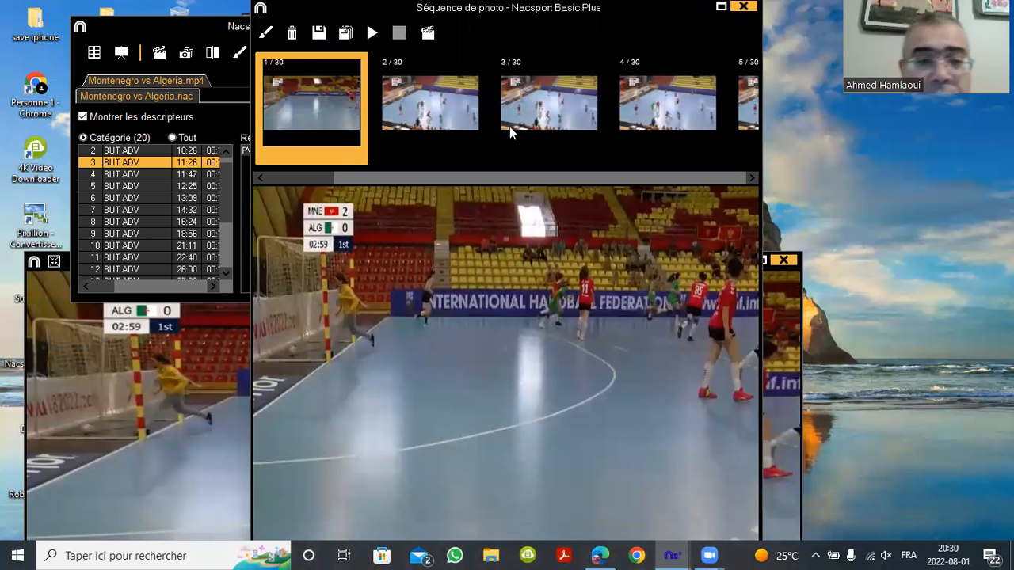
Play the extracted frames as a slideshow from frame 2, stop, and show frame 10
left_click(429, 104)
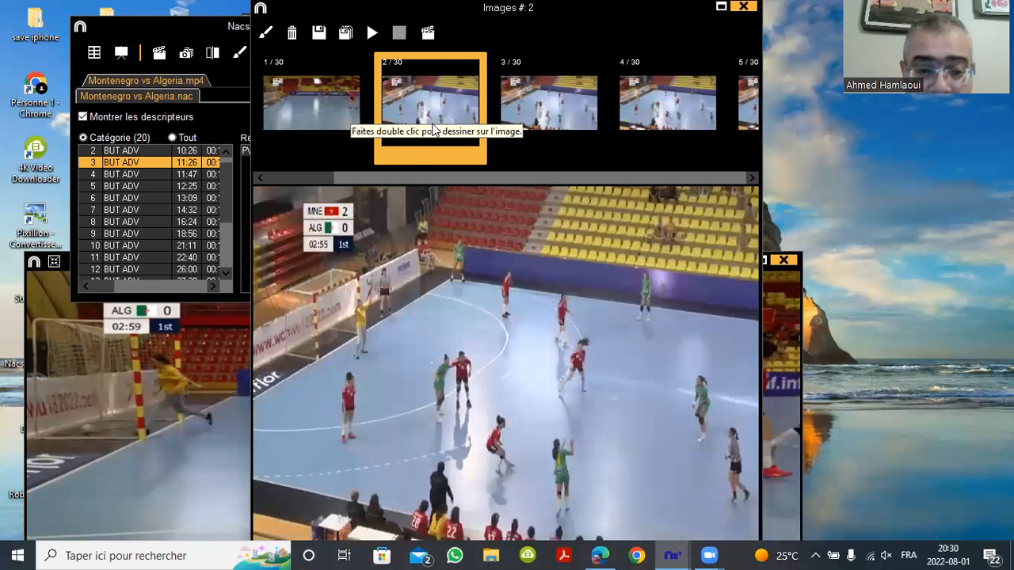
left_click(371, 33)
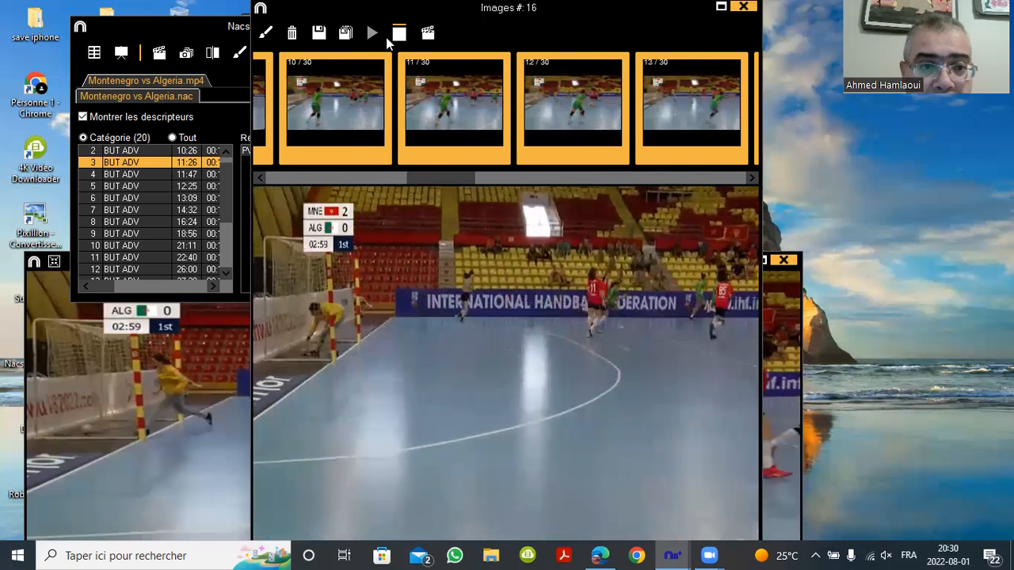
left_click(398, 34)
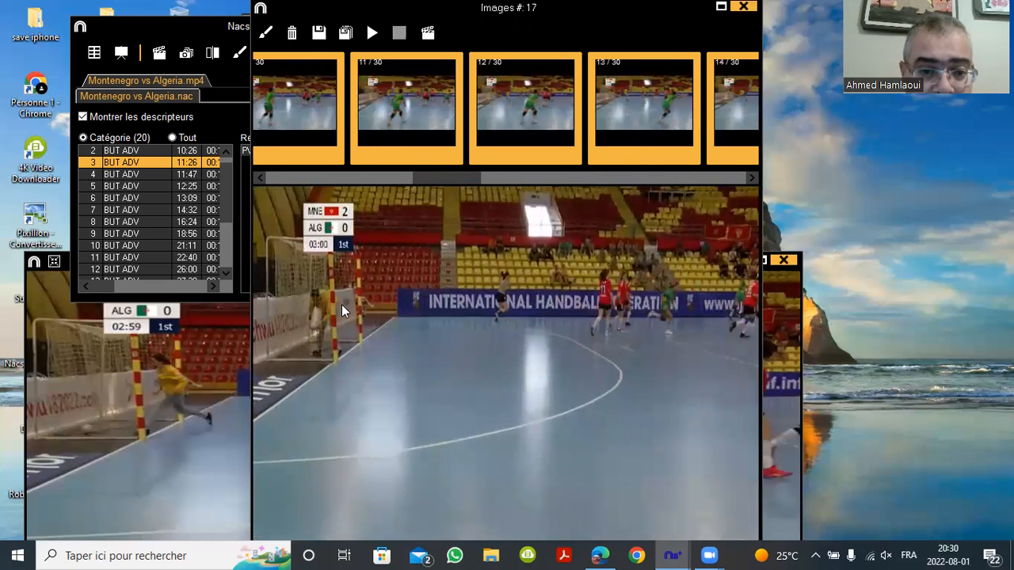
left_click(311, 115)
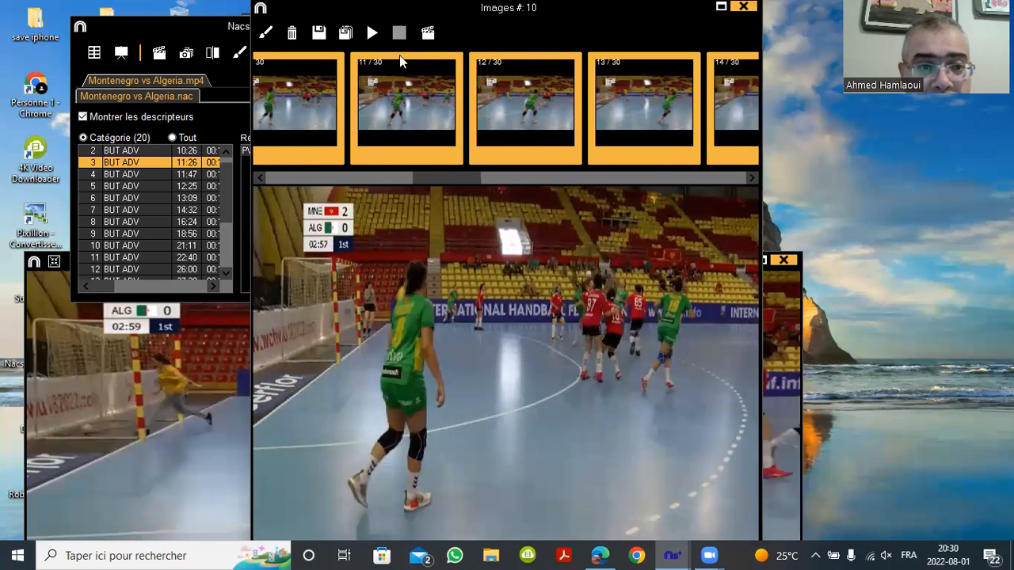
Step forward and back through the extracted frames around frame 10 with the arrow keys
left_click(316, 102)
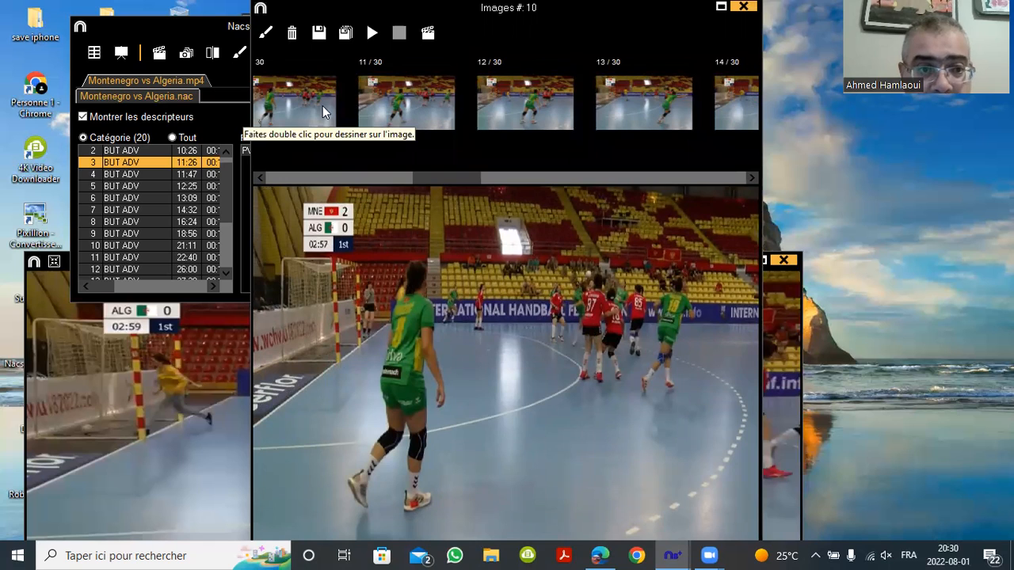
left_click(322, 105)
key("Right")
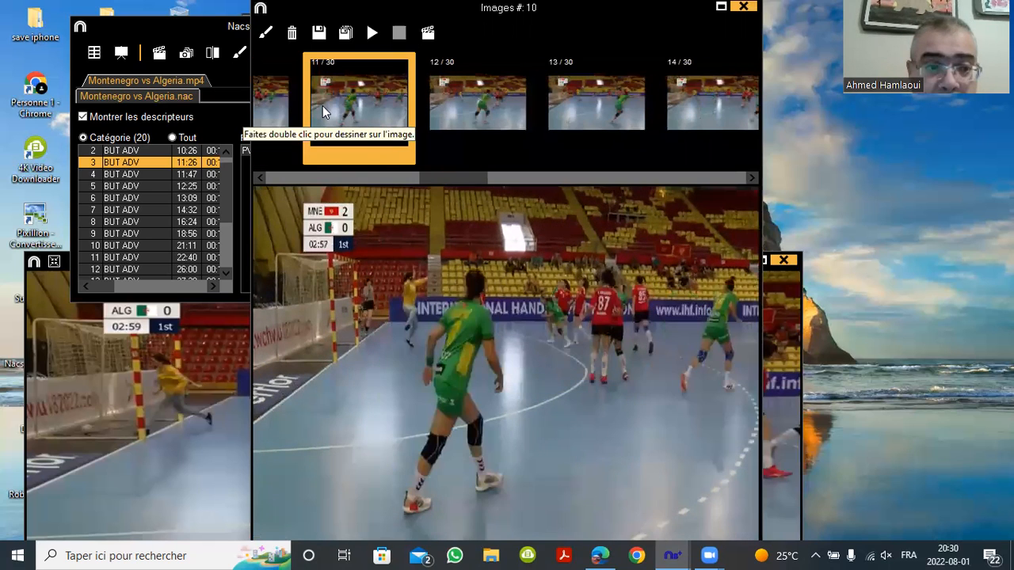
key("Right")
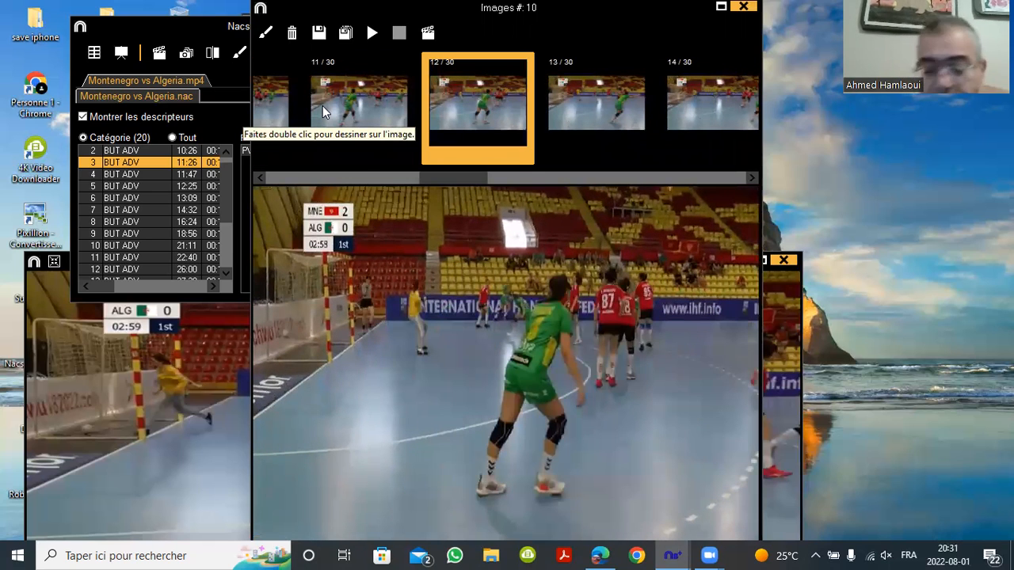
key("Right")
key("Right")
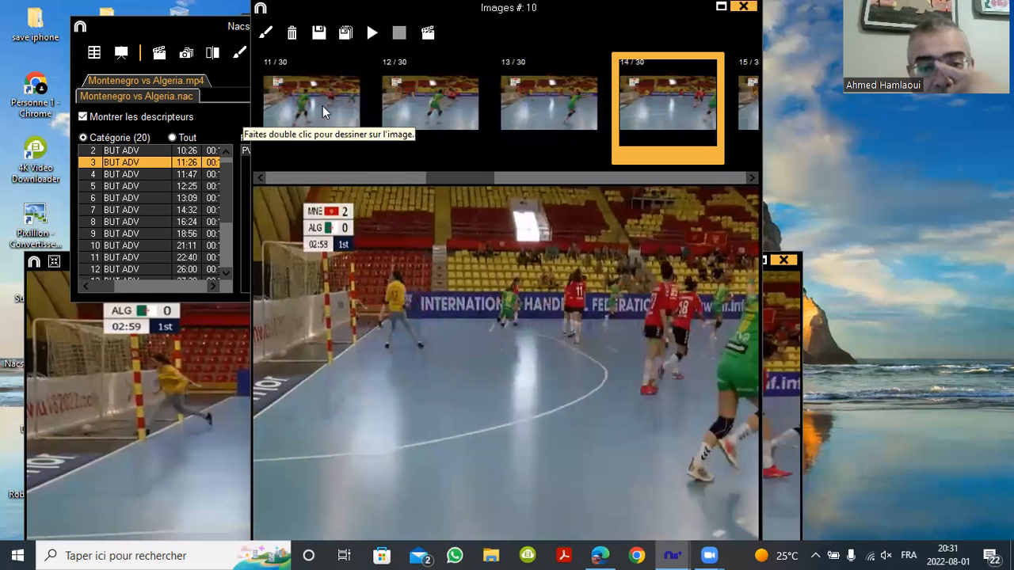
key("Left")
key("Left")
key("Left")
key("Left")
key("Left")
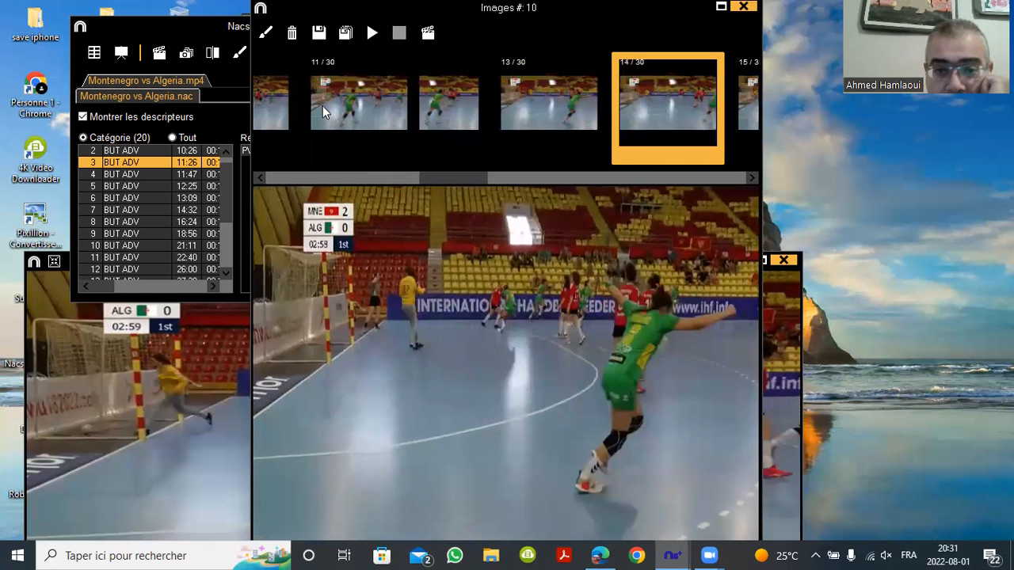
key("Left")
key("Left")
key("Left")
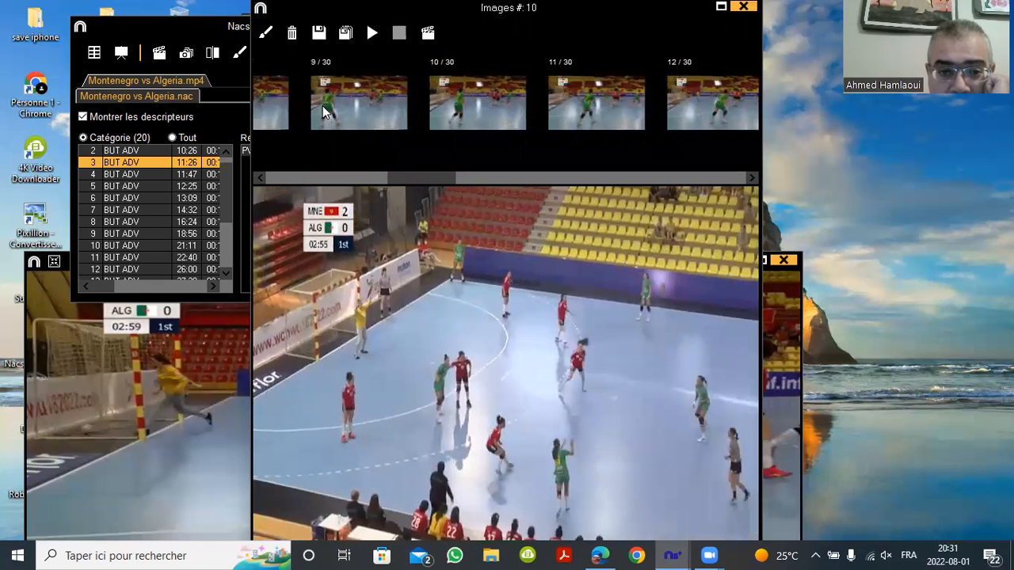
key("Left")
key("Right")
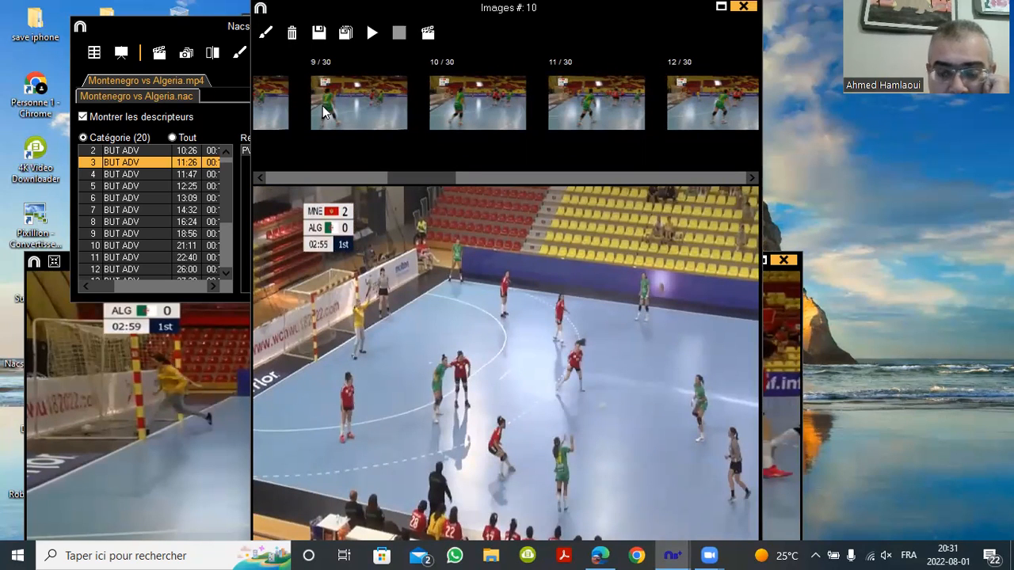
key("Right")
key("Right")
key("Right")
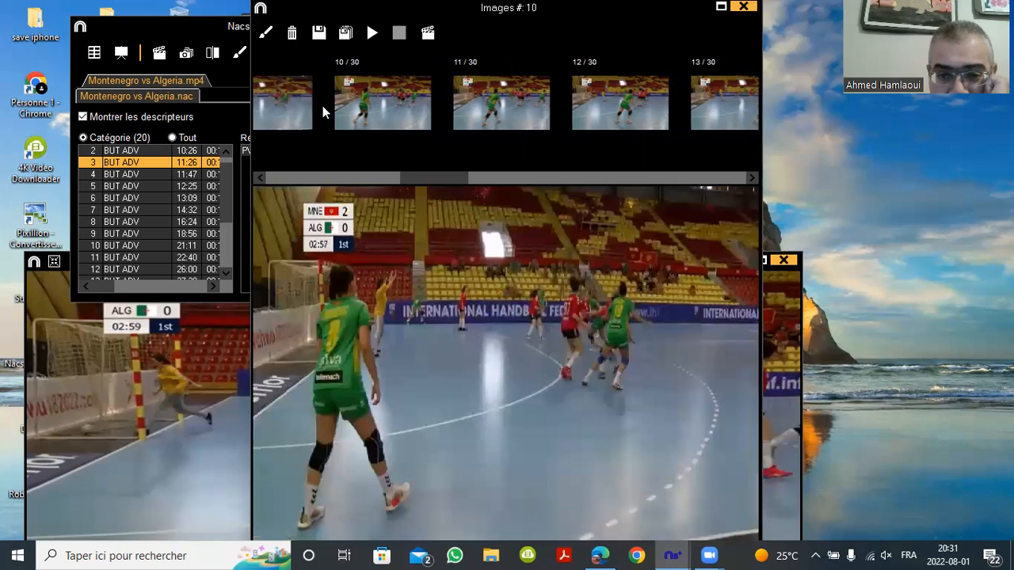
Wheel through frames 9–17 settling on frame 12, then load the 11:47 BUT ADV goal
scroll(322, 106, "down", 5)
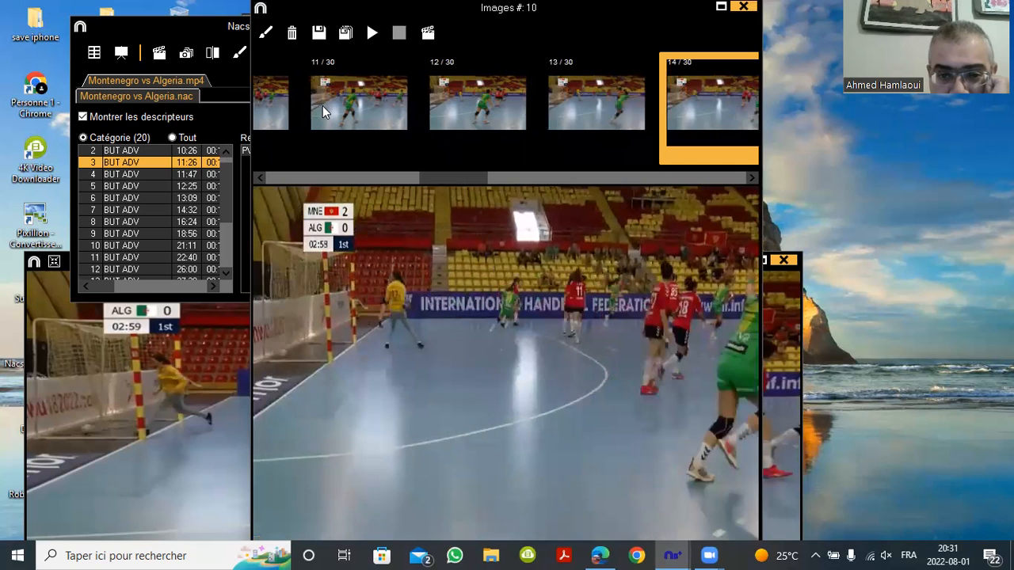
scroll(322, 105, "down", 3)
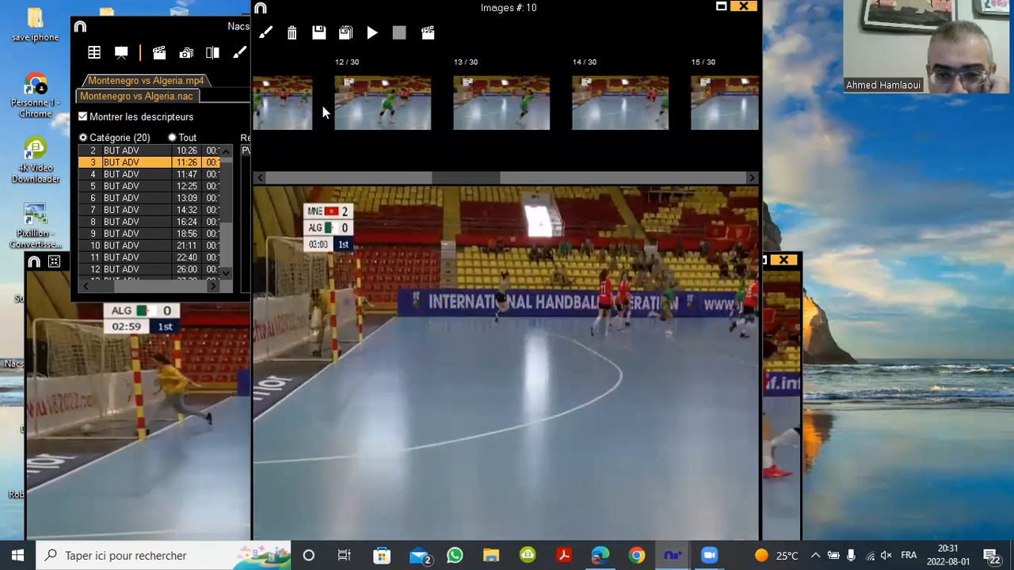
scroll(322, 105, "down", 4)
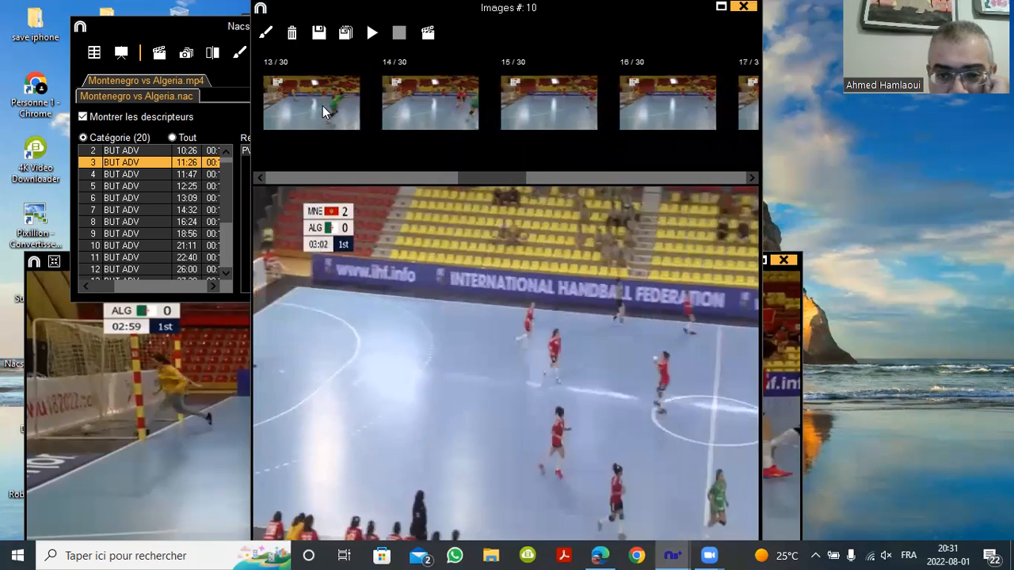
scroll(322, 105, "down", 2)
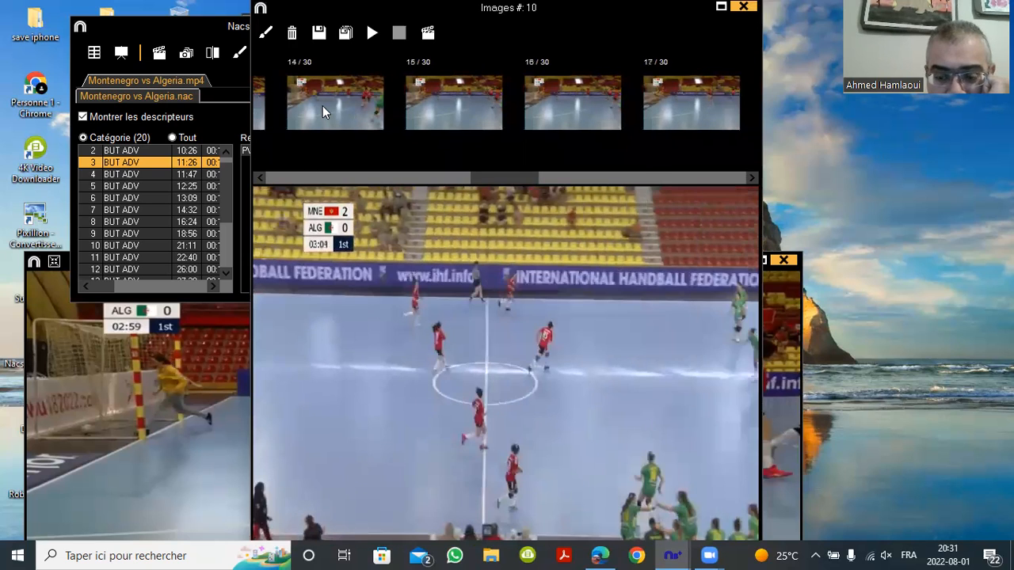
scroll(322, 105, "up", 4)
scroll(322, 105, "up", 3)
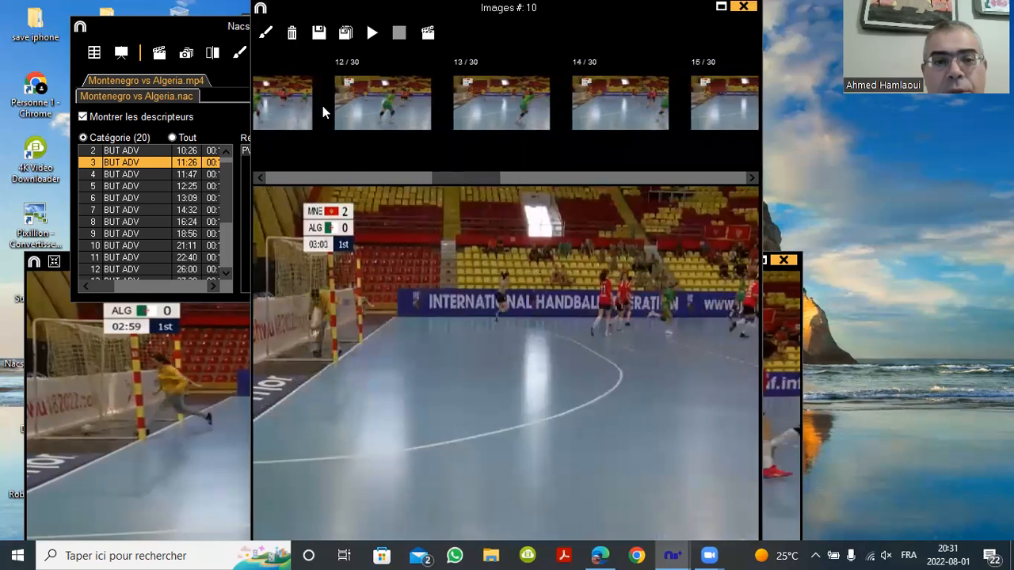
scroll(322, 105, "up", 3)
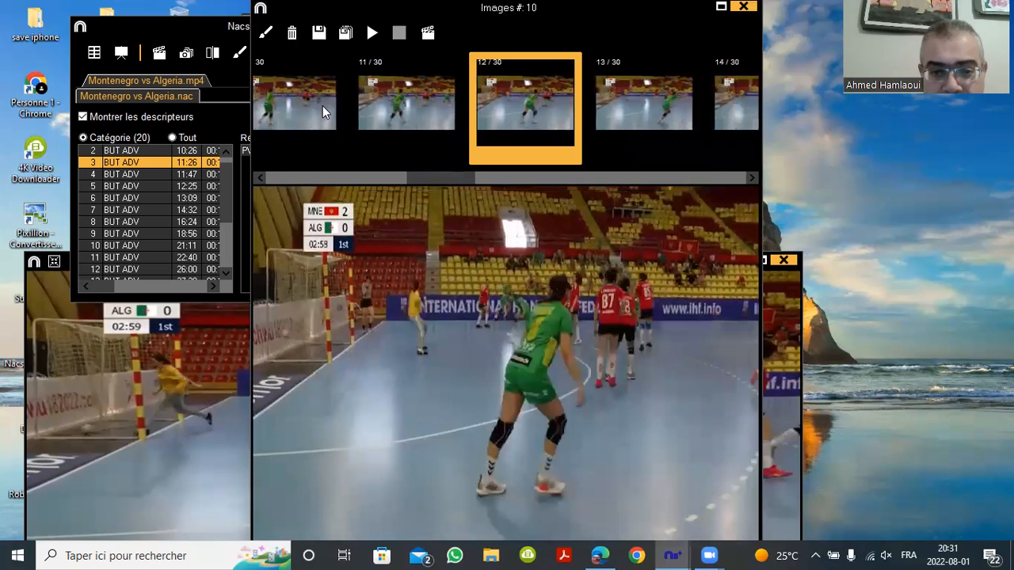
scroll(322, 106, "down", 1)
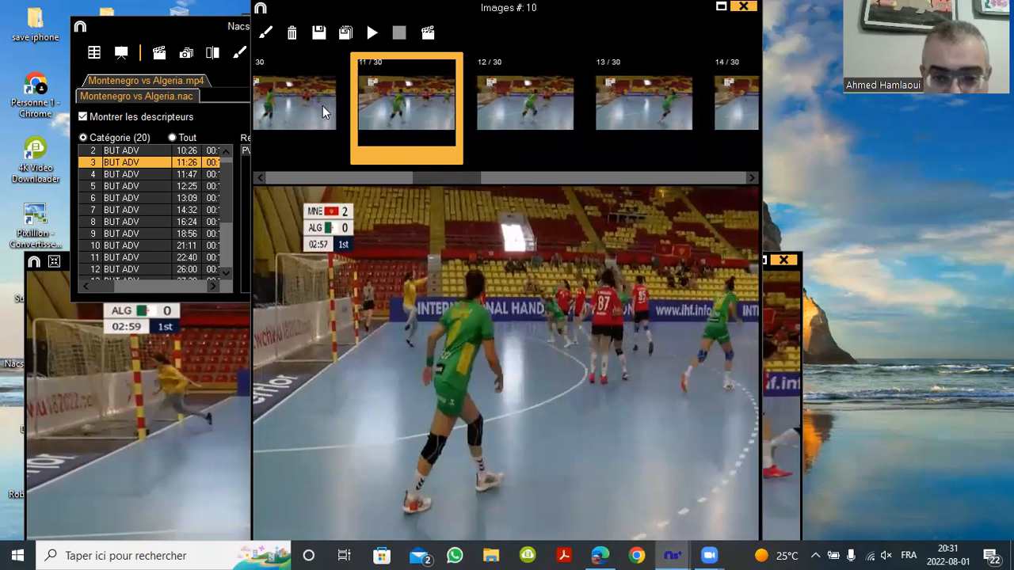
scroll(322, 105, "down", 2)
scroll(322, 105, "up", 1)
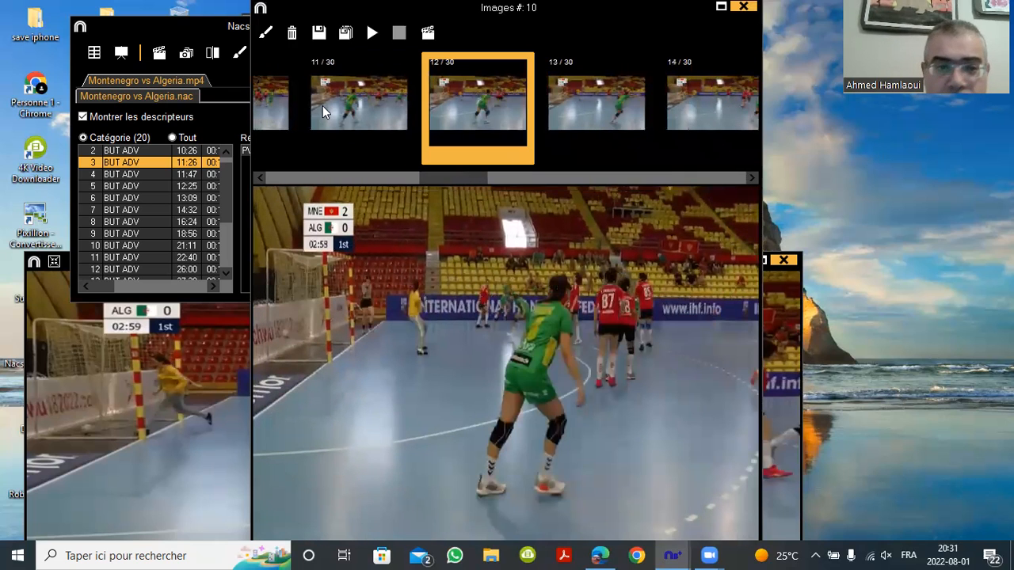
left_click(126, 177)
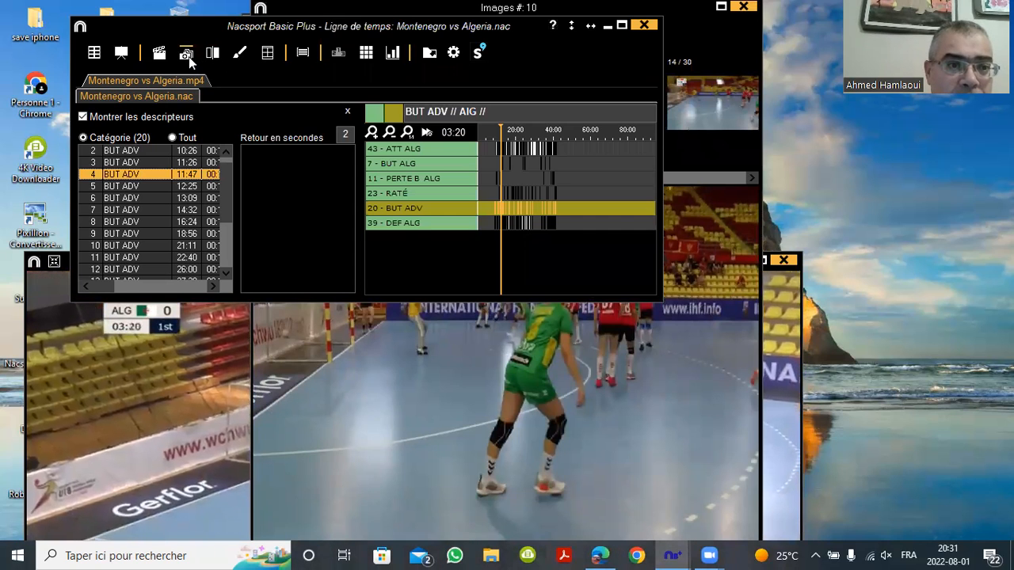
Extract the 11:47 BUT ADV goal clip as 30 still images
left_click(187, 55)
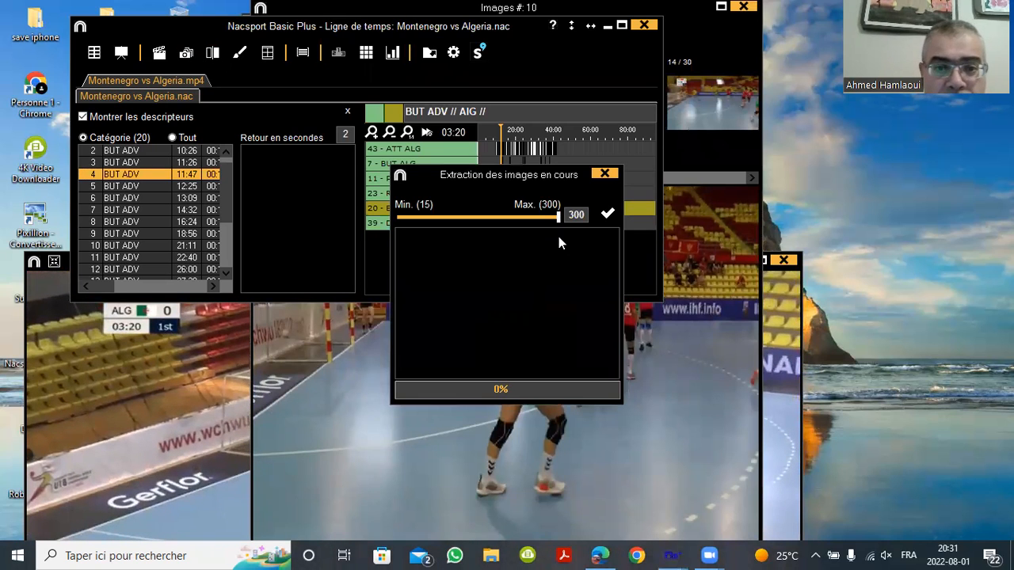
left_click_drag(557, 217, 477, 212)
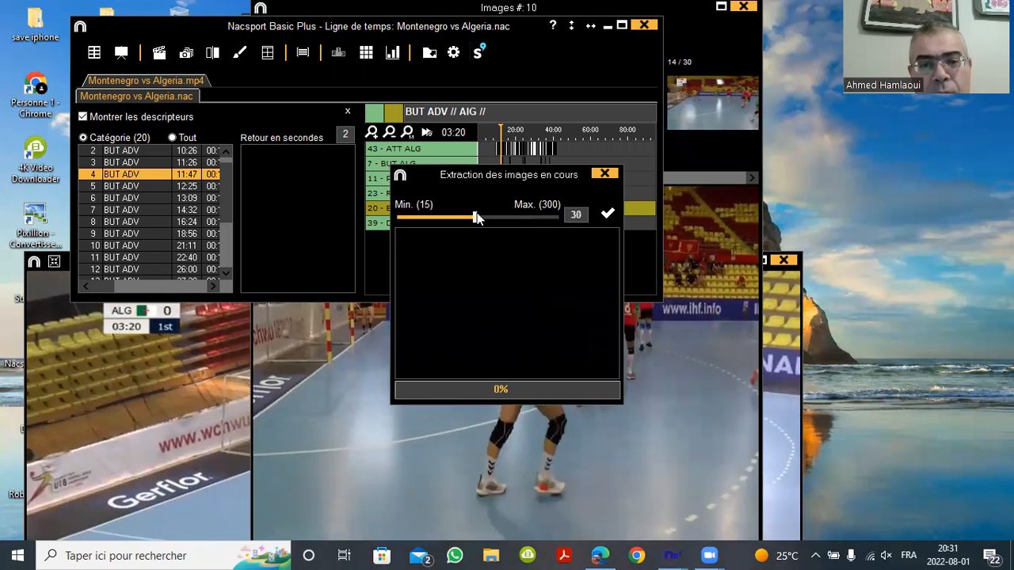
left_click(607, 214)
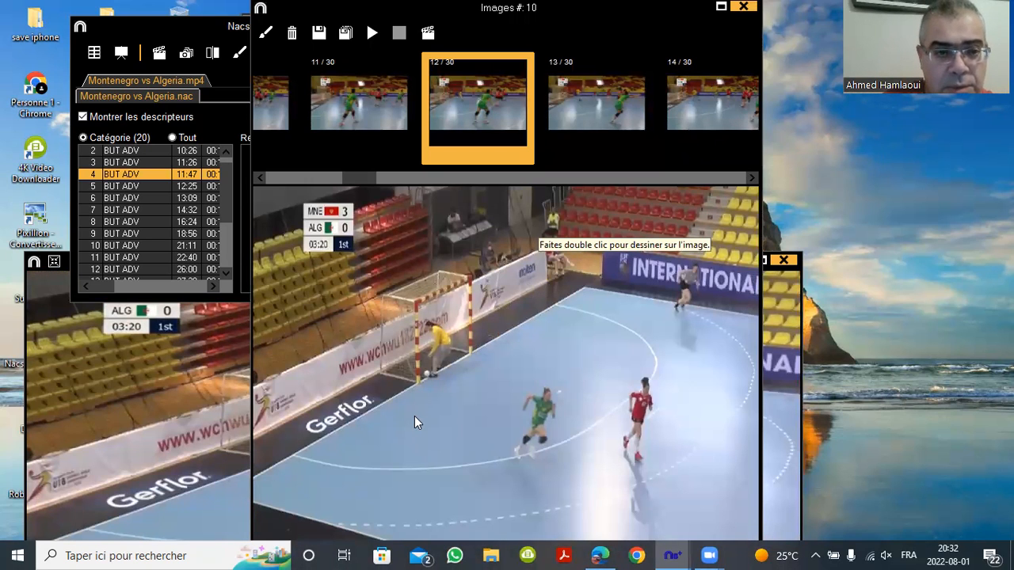
Browse the extracted 11:47 goal images with the arrow key and mouse wheel
left_click(270, 102)
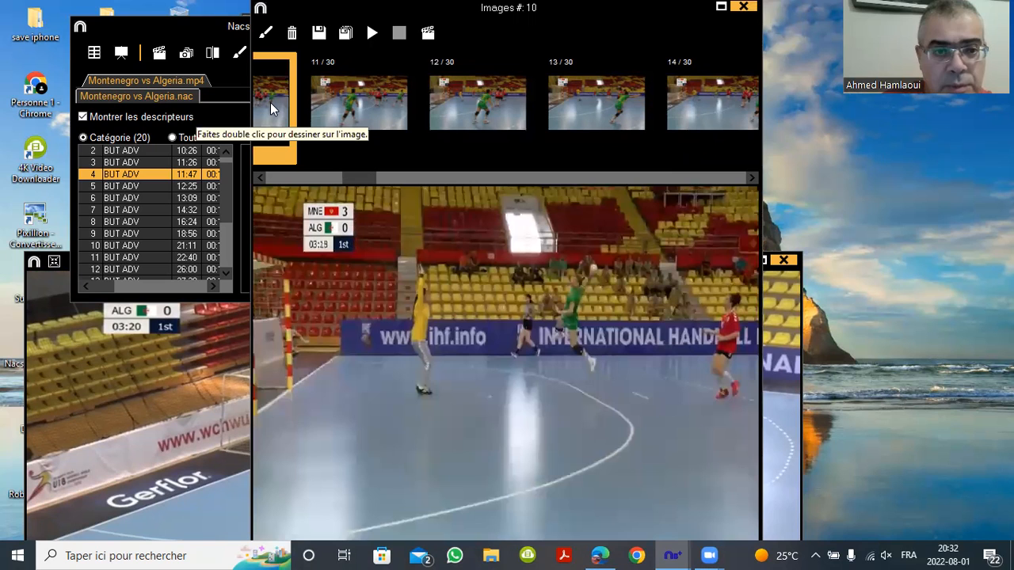
key("Right")
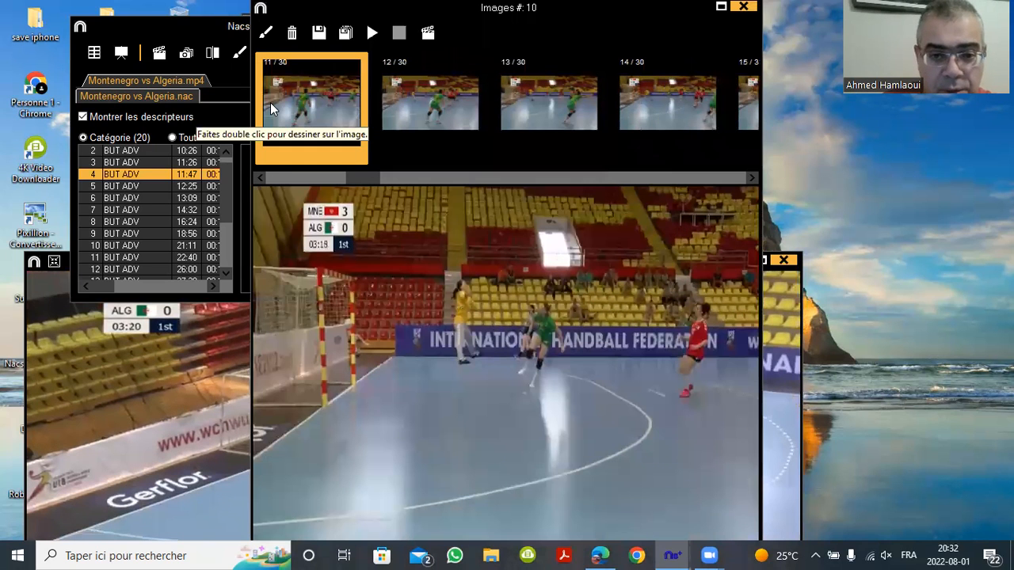
scroll(270, 109, "up", 5)
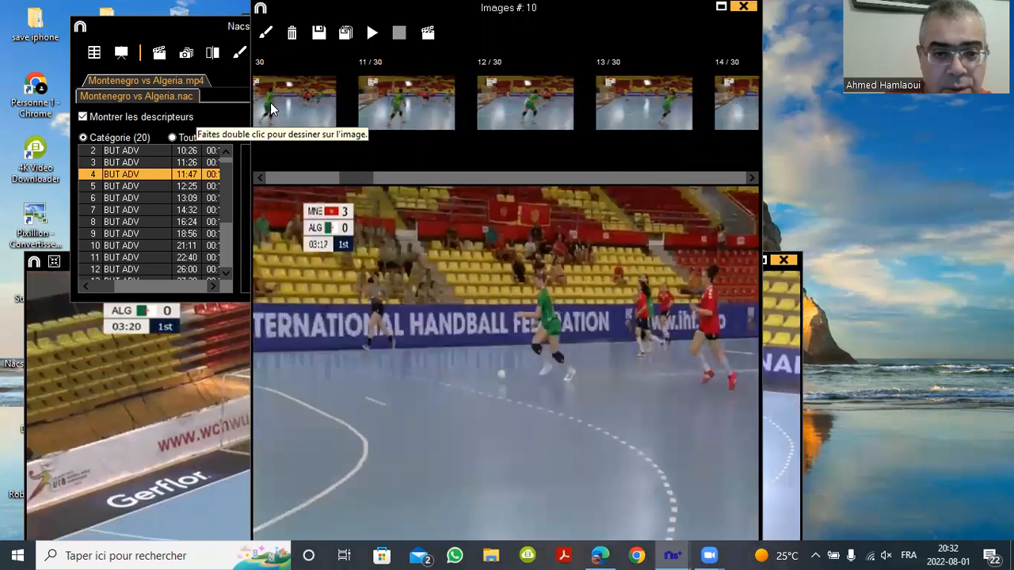
scroll(270, 102, "up", 2)
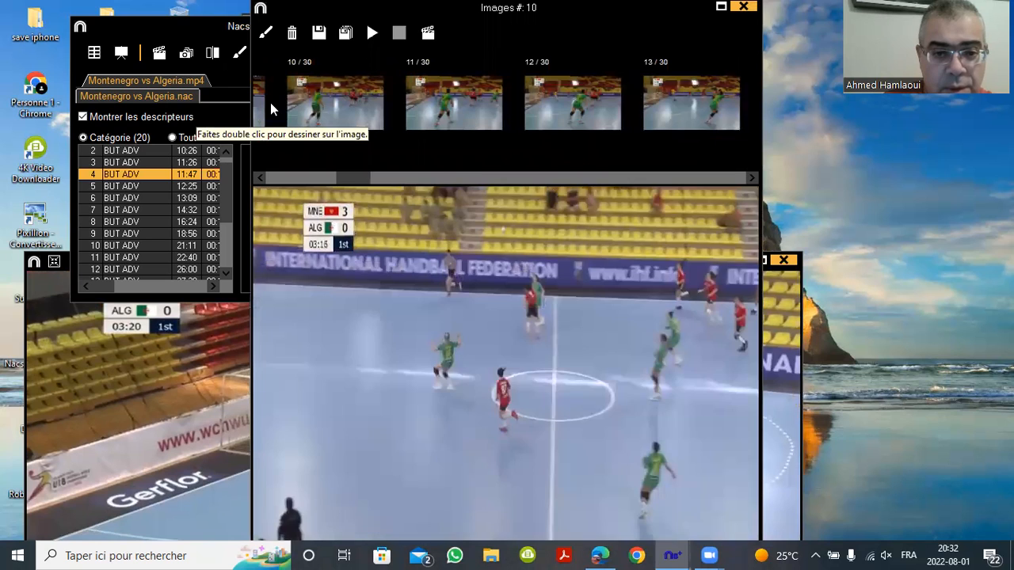
scroll(270, 102, "up", 2)
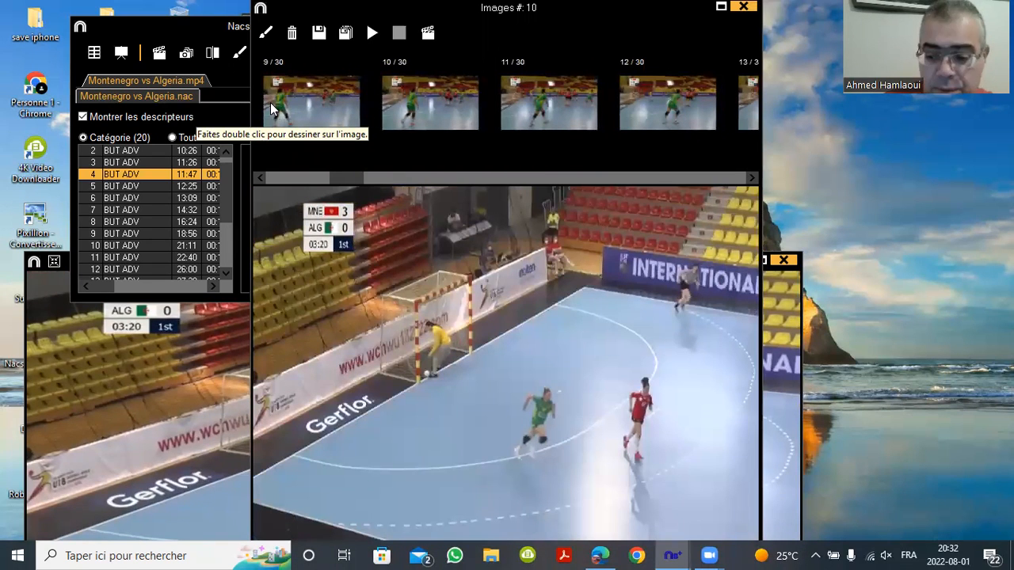
scroll(270, 102, "down", 2)
scroll(270, 102, "down", 1)
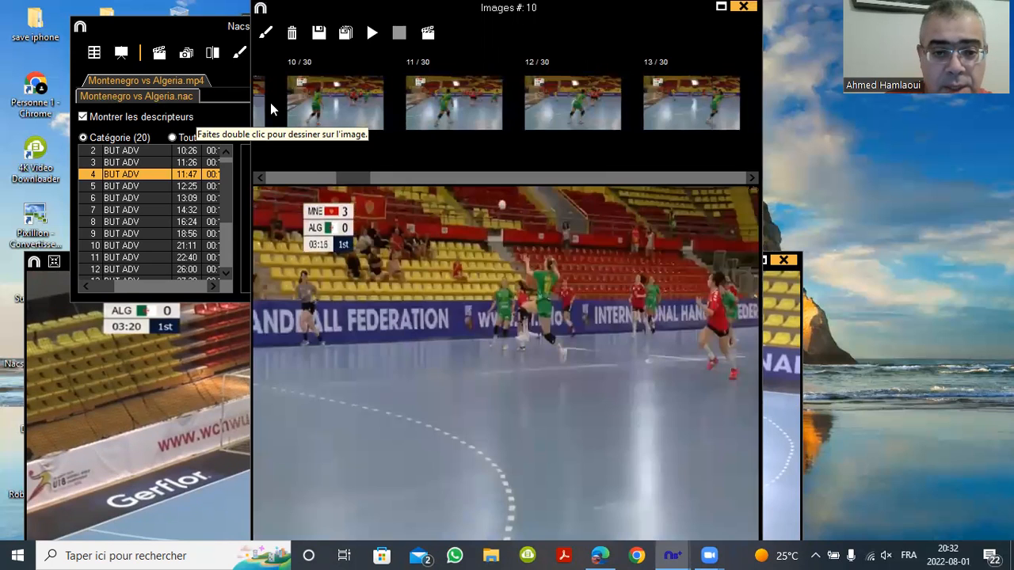
scroll(270, 103, "down", 1)
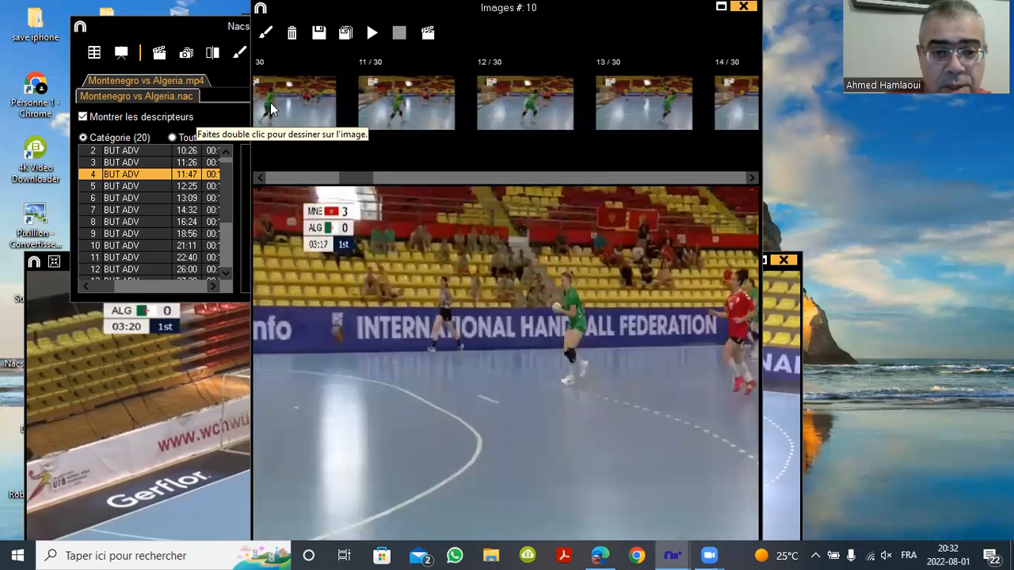
scroll(270, 102, "down", 1)
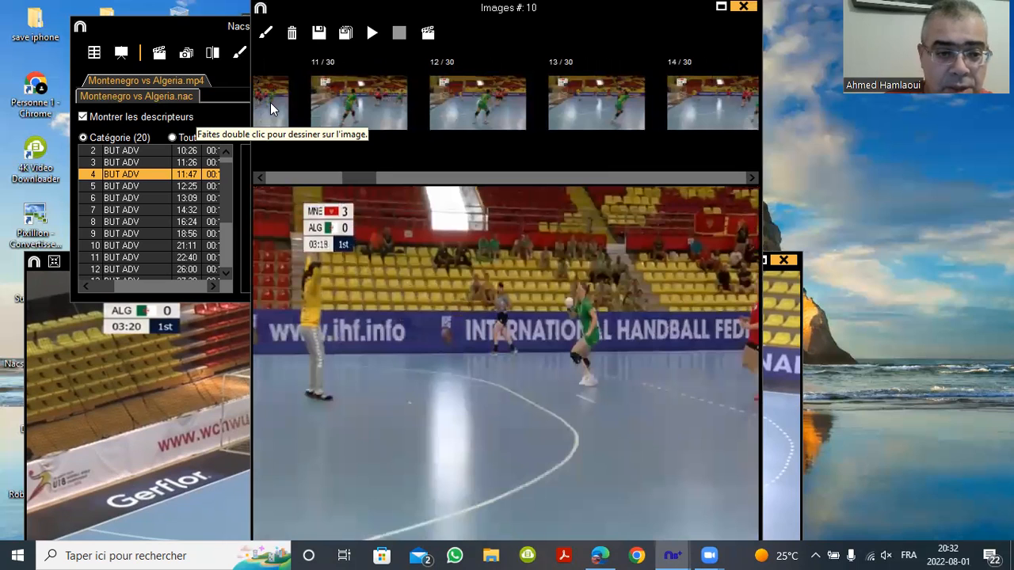
Return to the earlier image, scroll forward again and finish on image 17 of 30
left_click(270, 102)
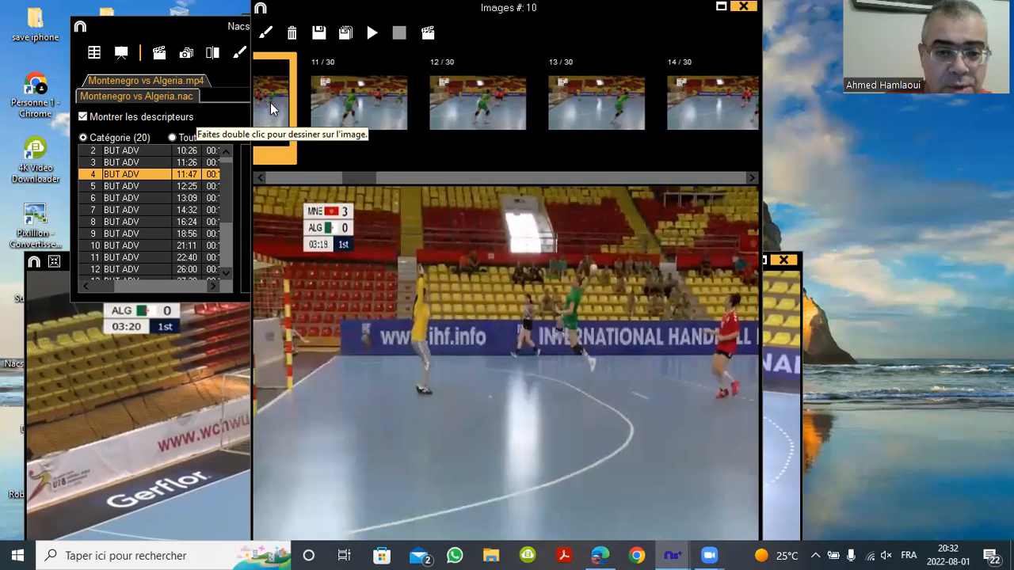
scroll(270, 102, "down", 1)
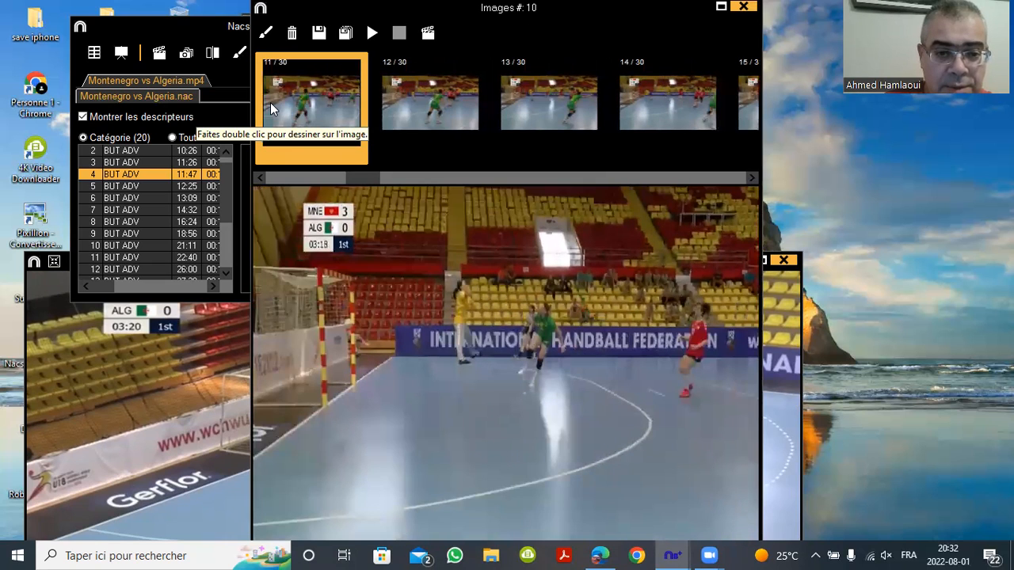
scroll(270, 102, "down", 4)
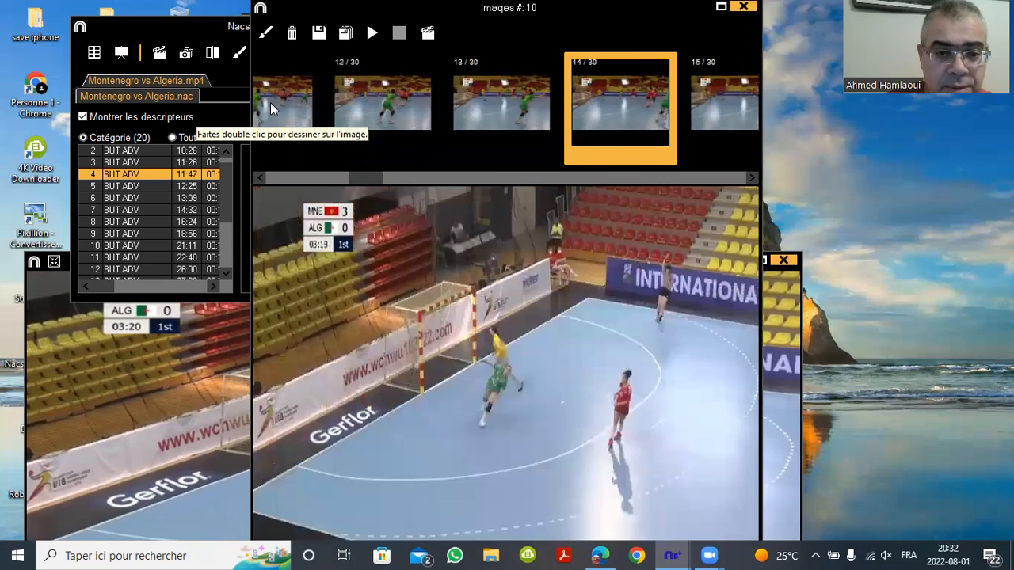
scroll(270, 102, "down", 4)
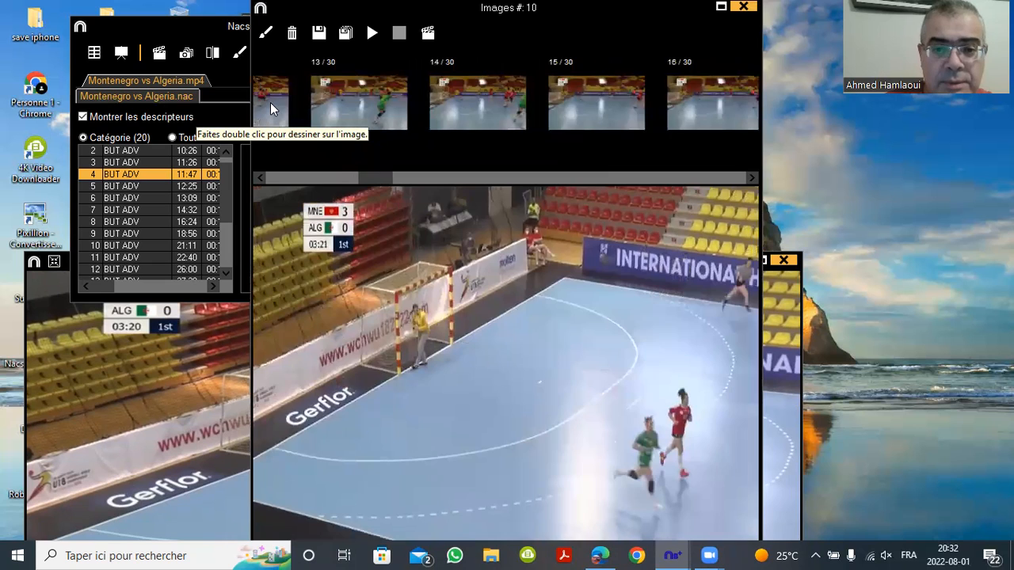
scroll(270, 102, "down", 3)
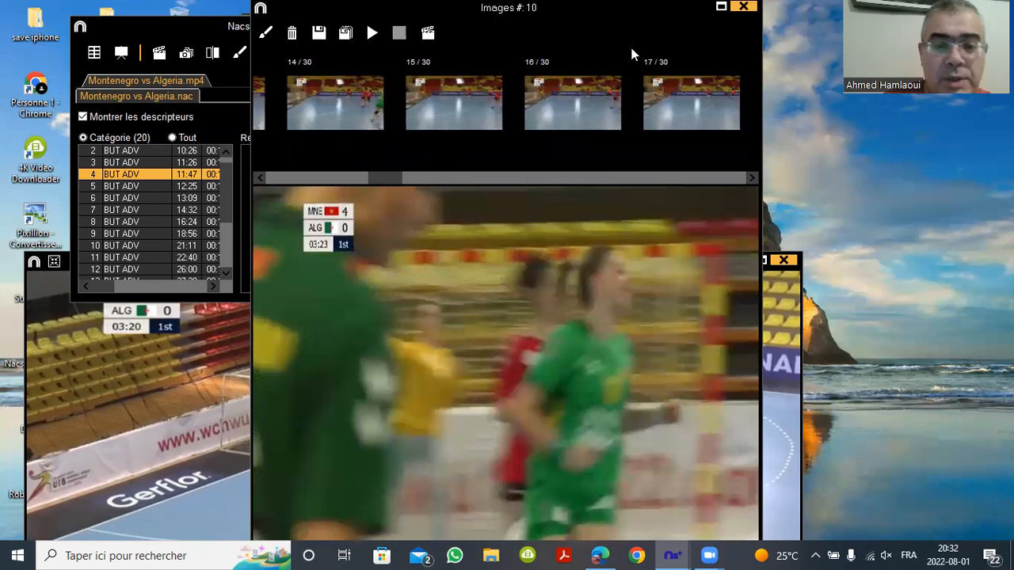
left_click(183, 30)
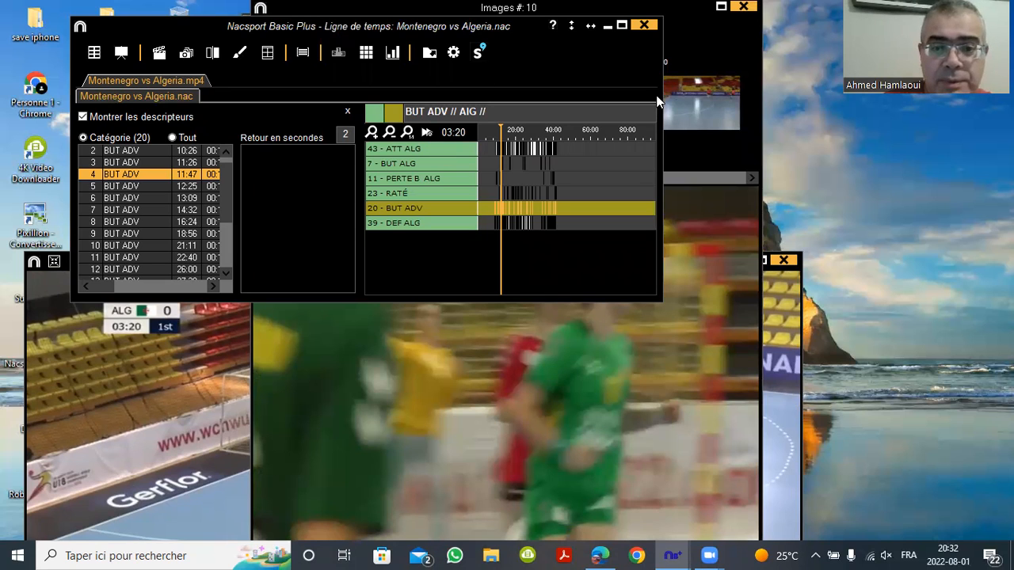
left_click(701, 144)
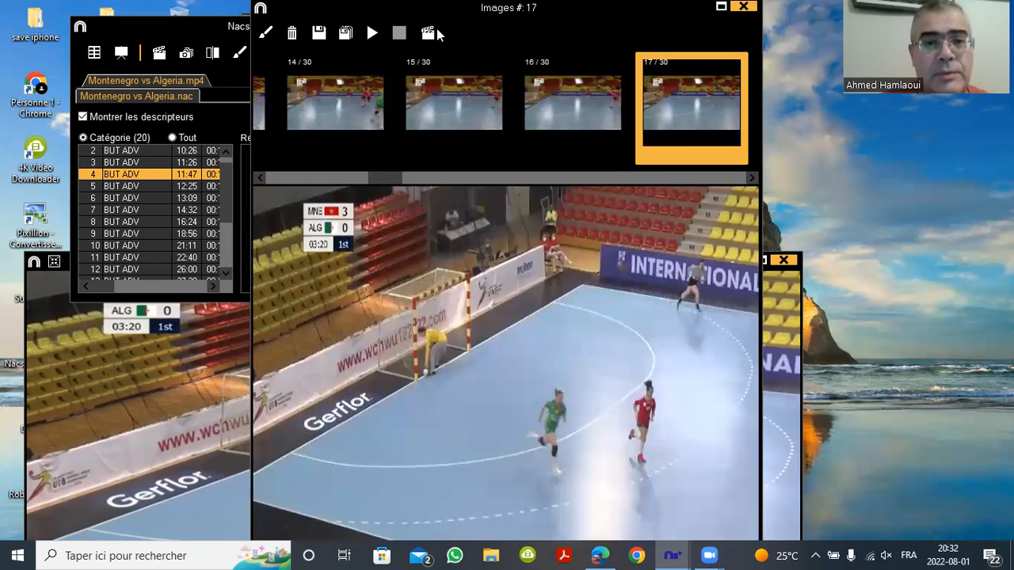
Close the extracted images without saving, then close the Montenegro vs Algeria analysis window
left_click_drag(711, 16, 559, 88)
left_click(593, 78)
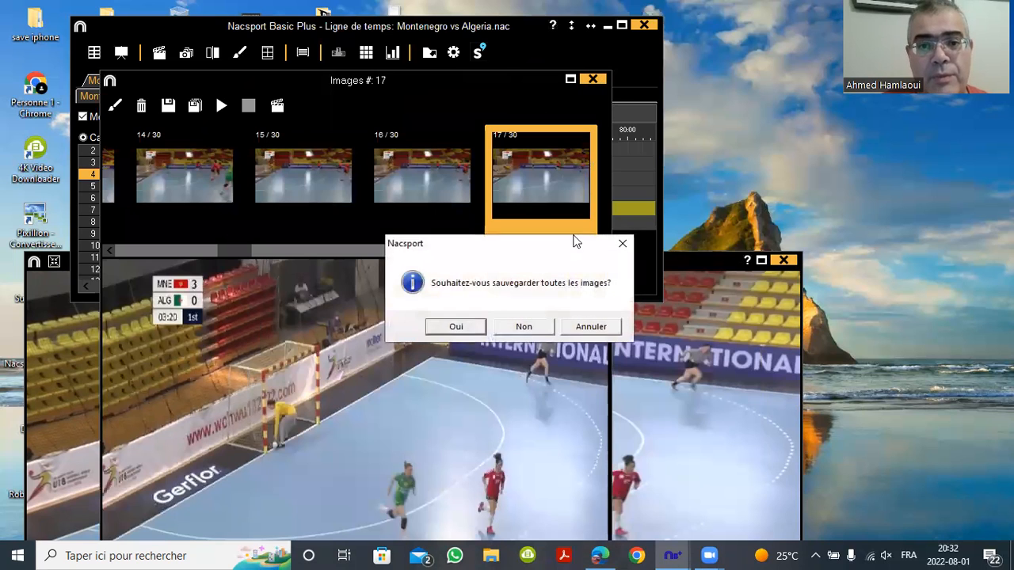
left_click(542, 326)
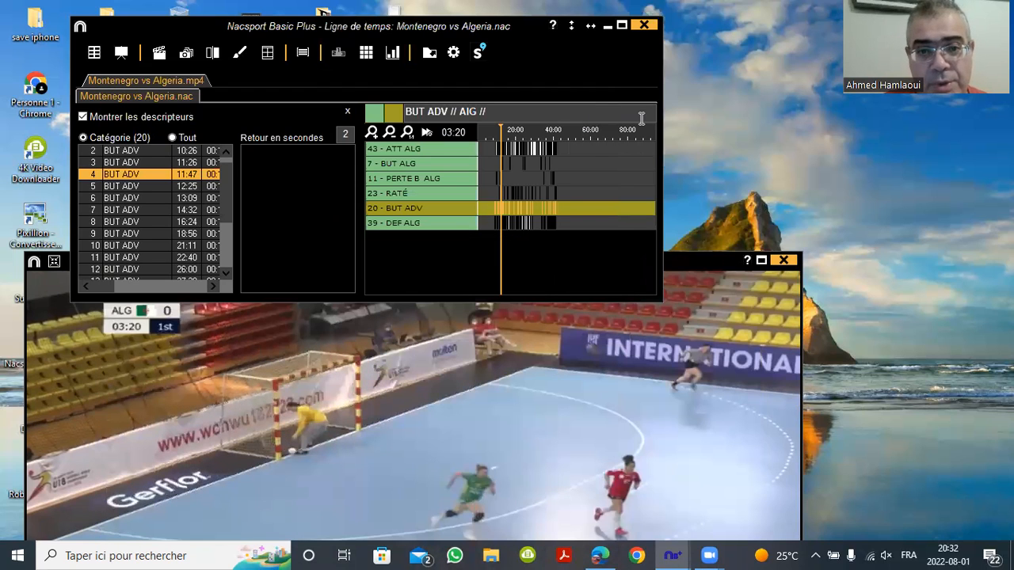
left_click_drag(585, 81, 580, 169)
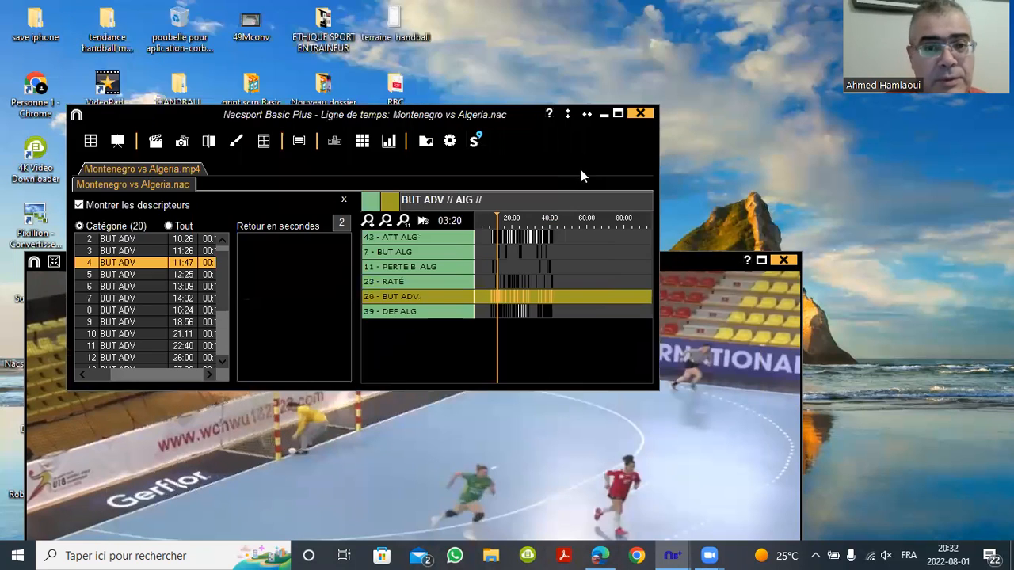
left_click(643, 113)
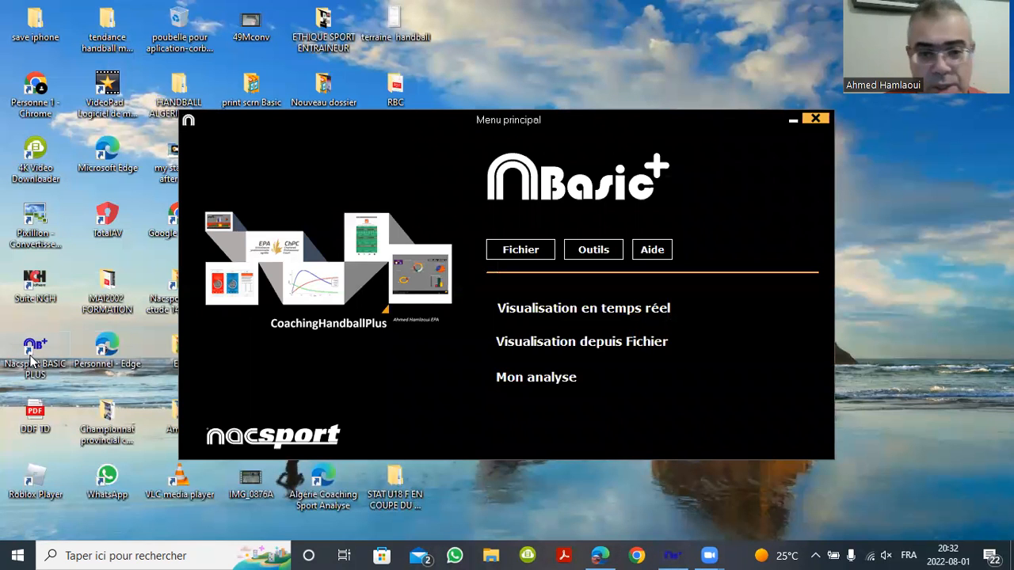
Open EGYOT- ESPAGNE 2022 FINALE ORAN J M_1.nac from the Mon analyse list
left_click(559, 380)
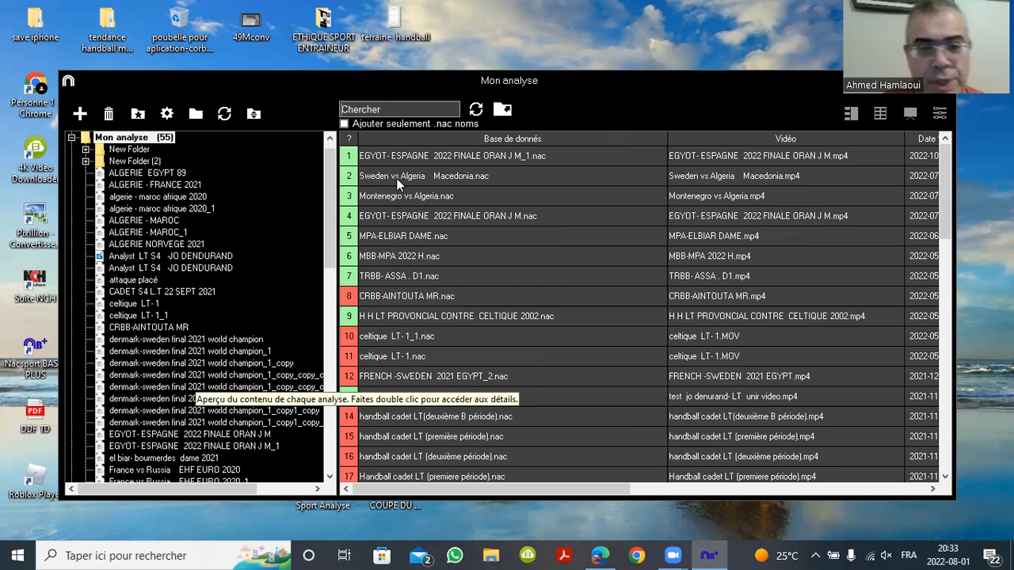
double_click(430, 161)
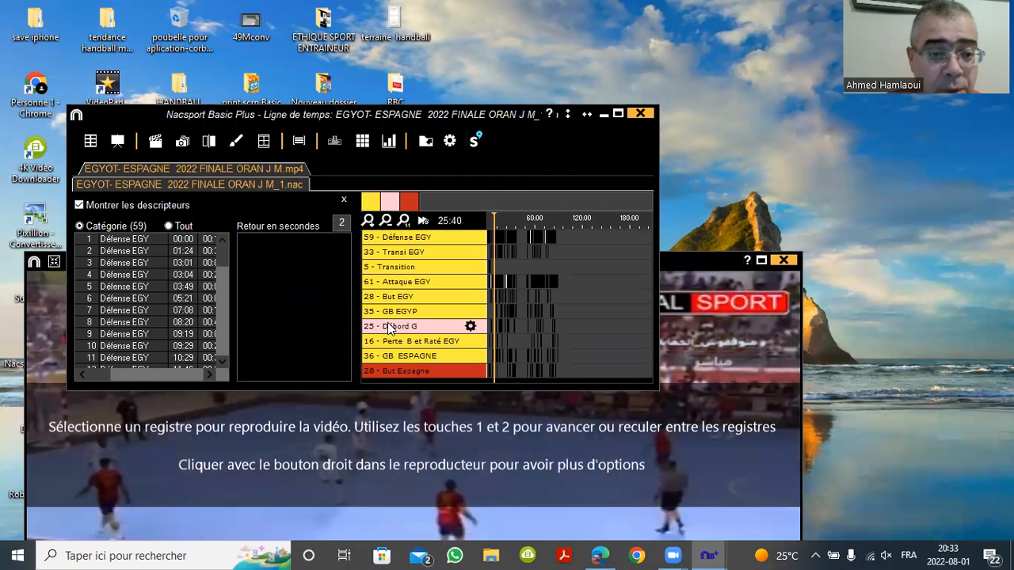
Filter to the 28 But EGY clips and extract the 11:30 clip as 33 images
left_click(395, 298)
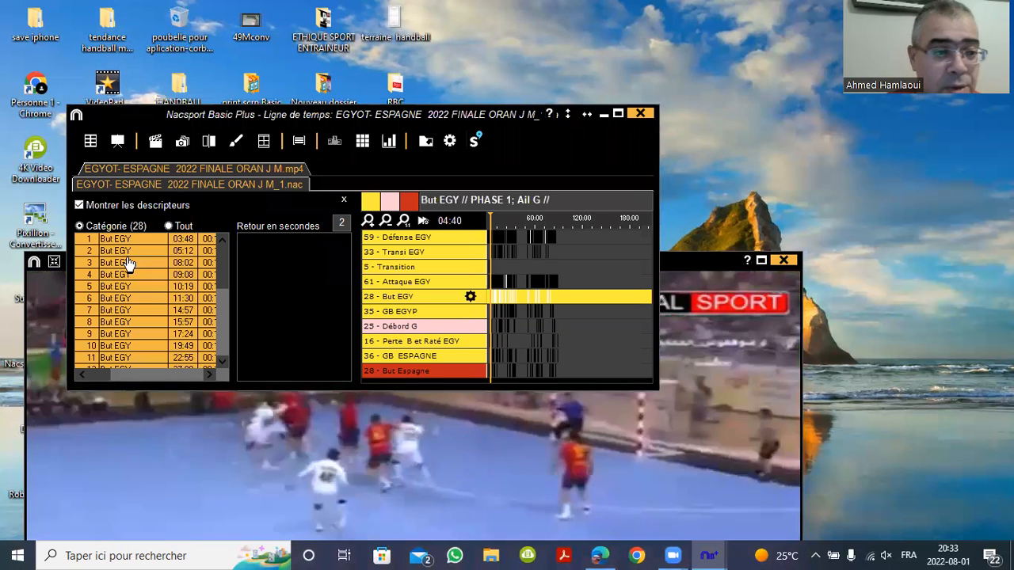
left_click(117, 299)
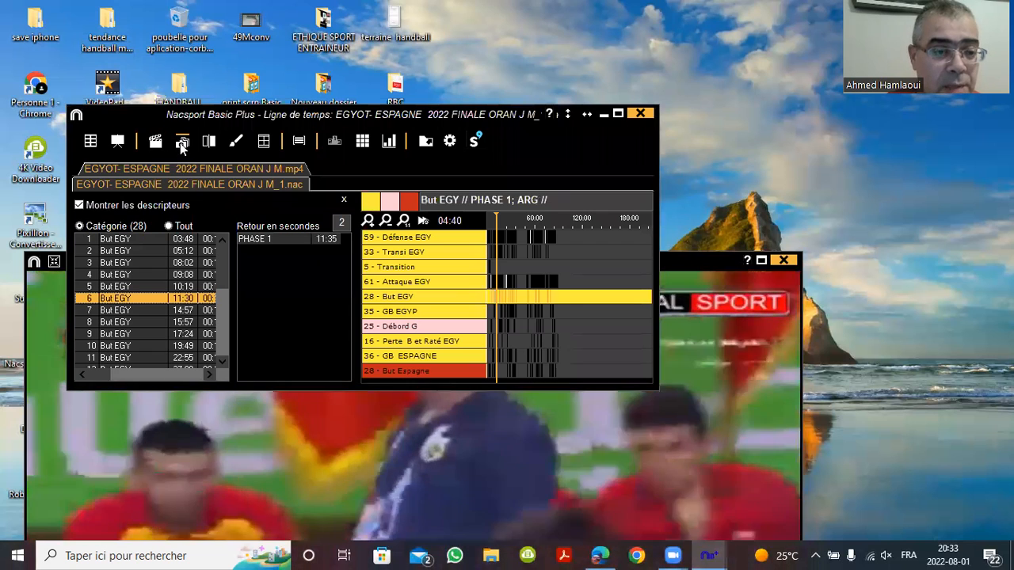
left_click(181, 146)
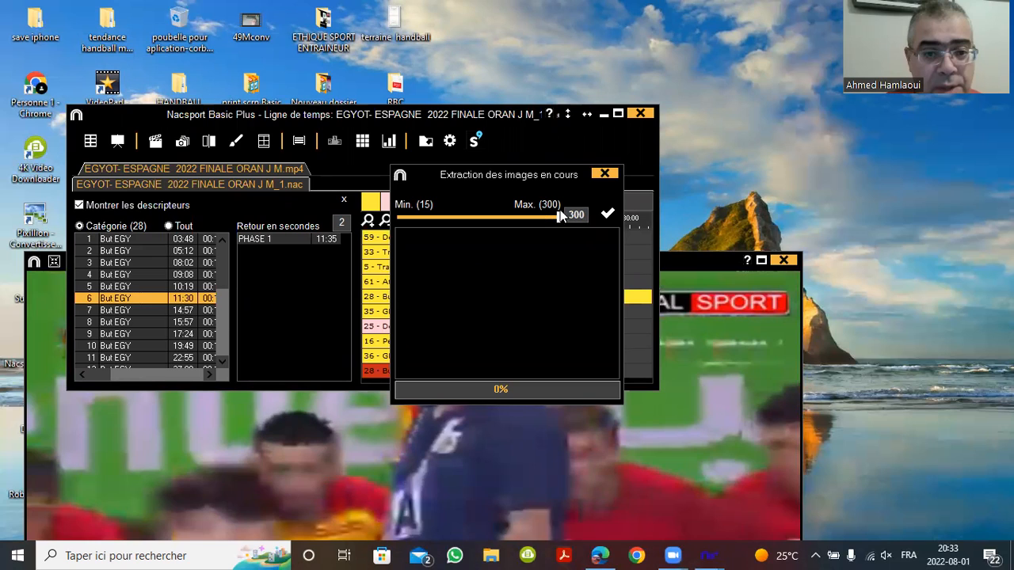
left_click_drag(558, 220, 484, 220)
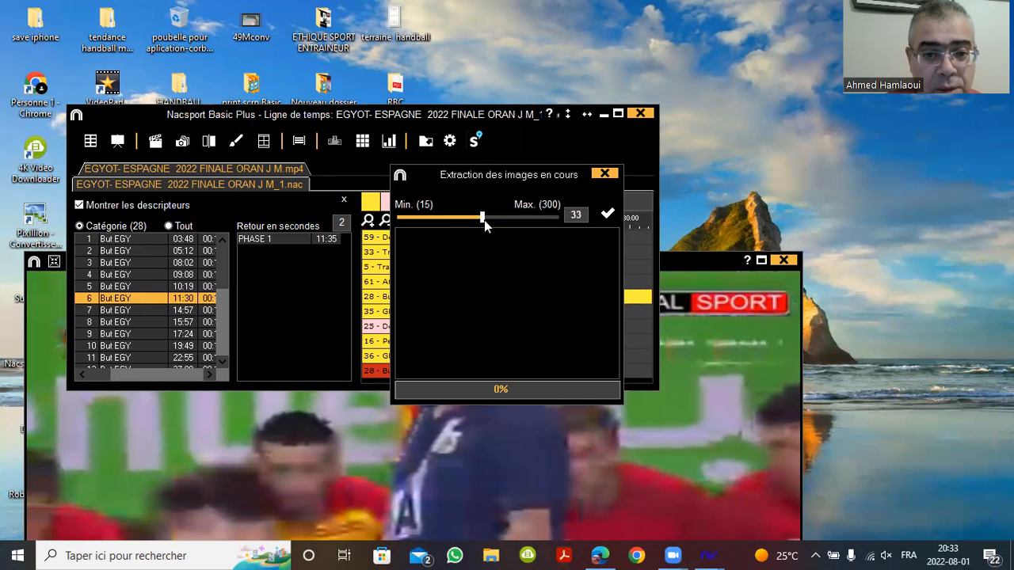
left_click(608, 213)
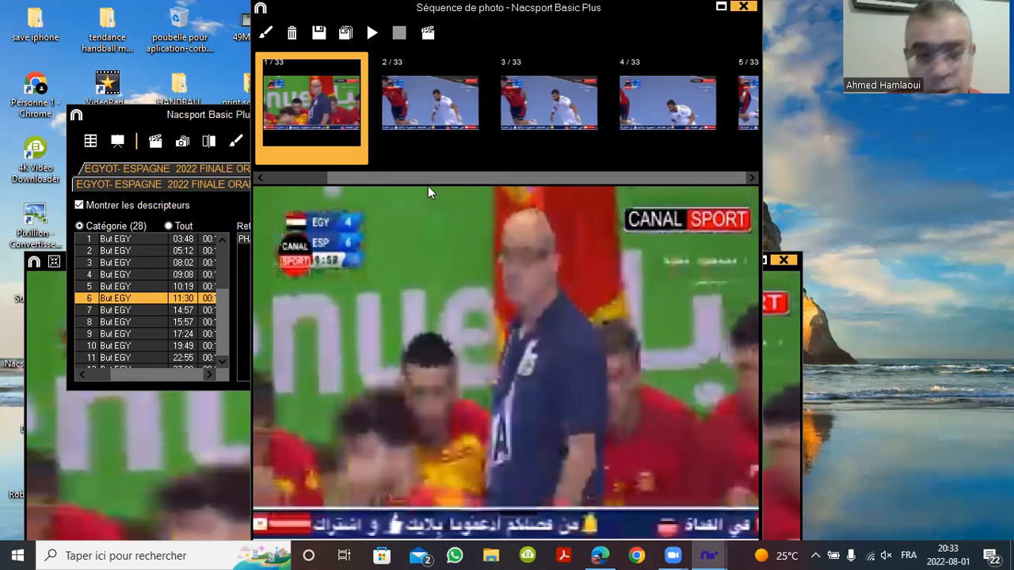
Step forward through the goal photos to the goalkeeper save, then back toward the early frames
key("Right")
key("Right")
key("Right")
key("Right")
key("Right")
key("Right")
key("Right")
key("Right")
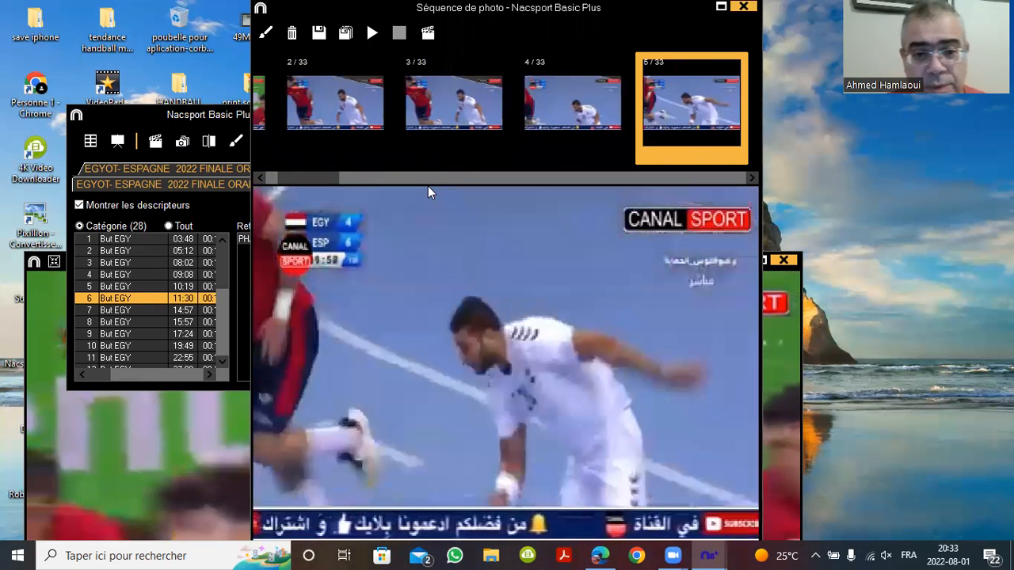
key("Right")
key("Right")
key("Right")
key("Right")
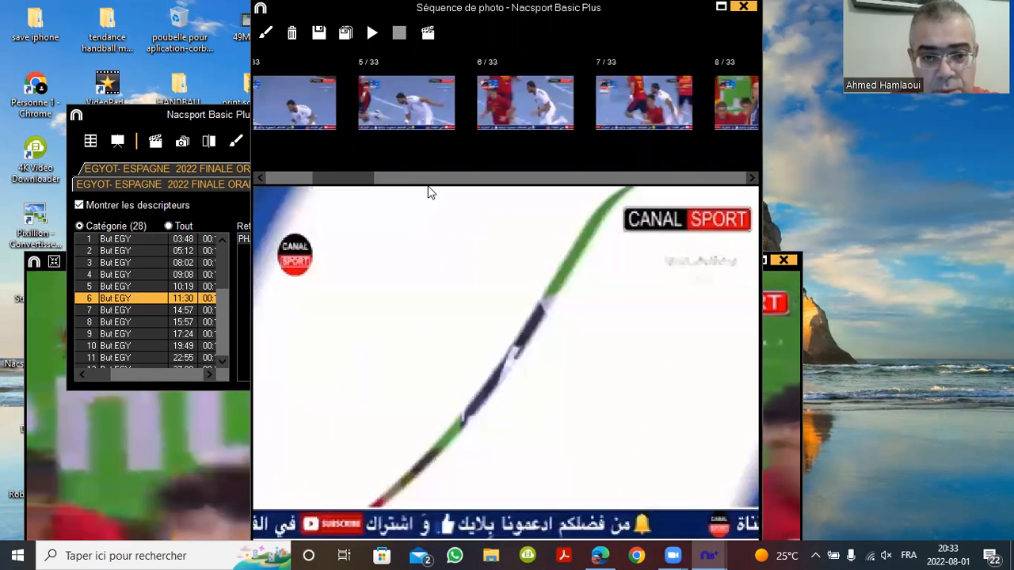
key("Right")
key("Right")
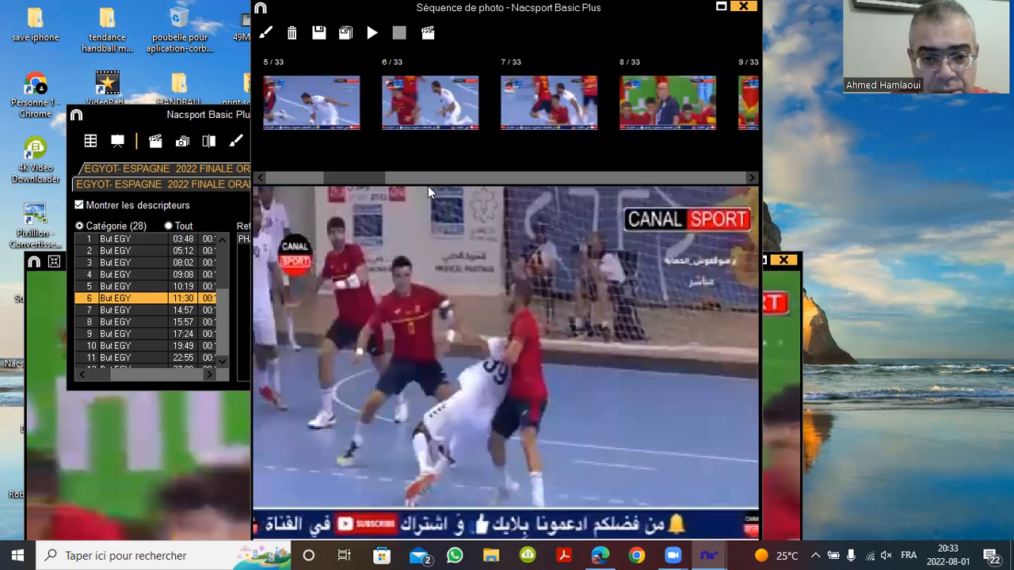
key("Right")
key("Right")
key("Right")
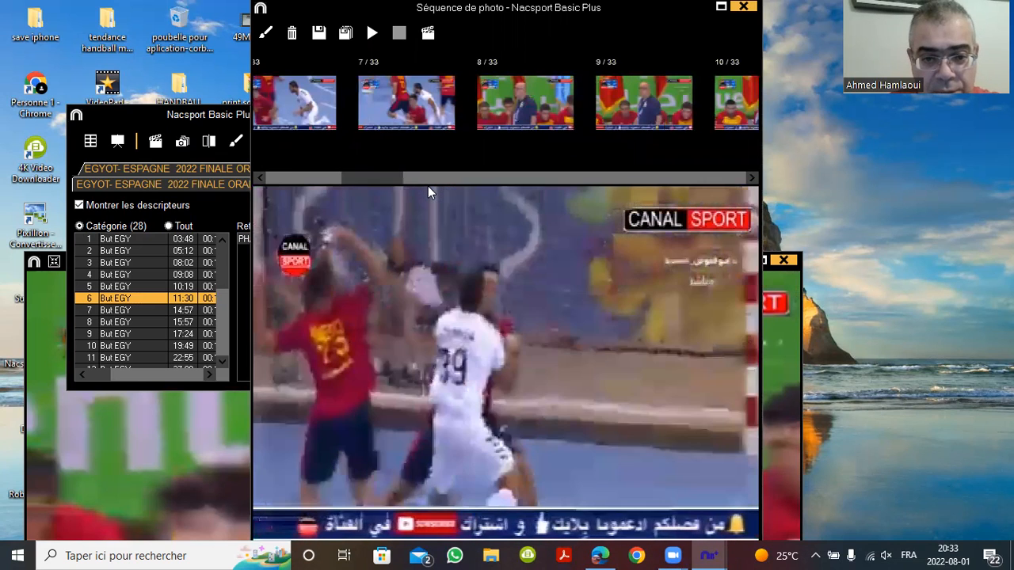
key("Right")
key("Right")
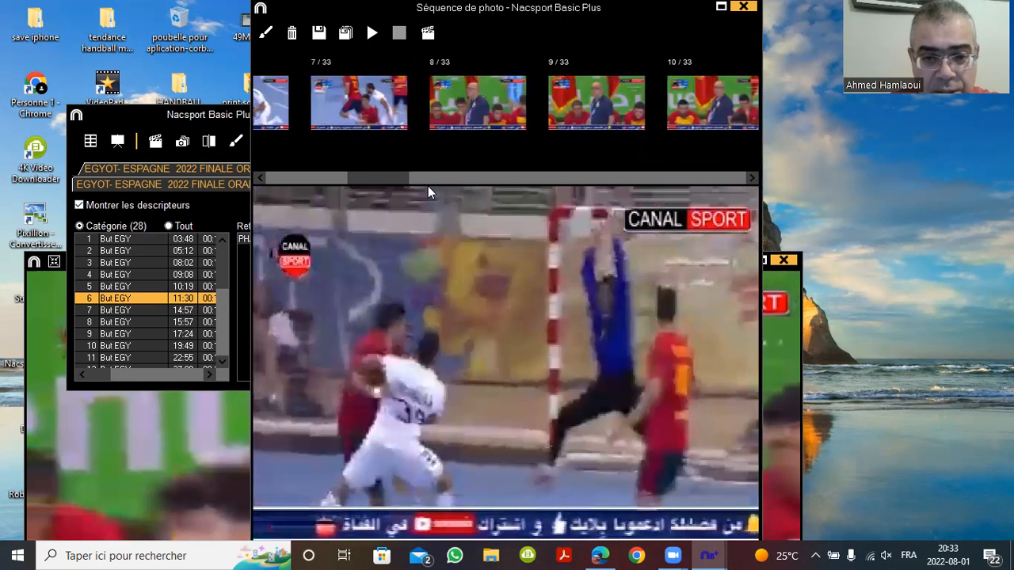
key("Right")
key("Right")
key("Right")
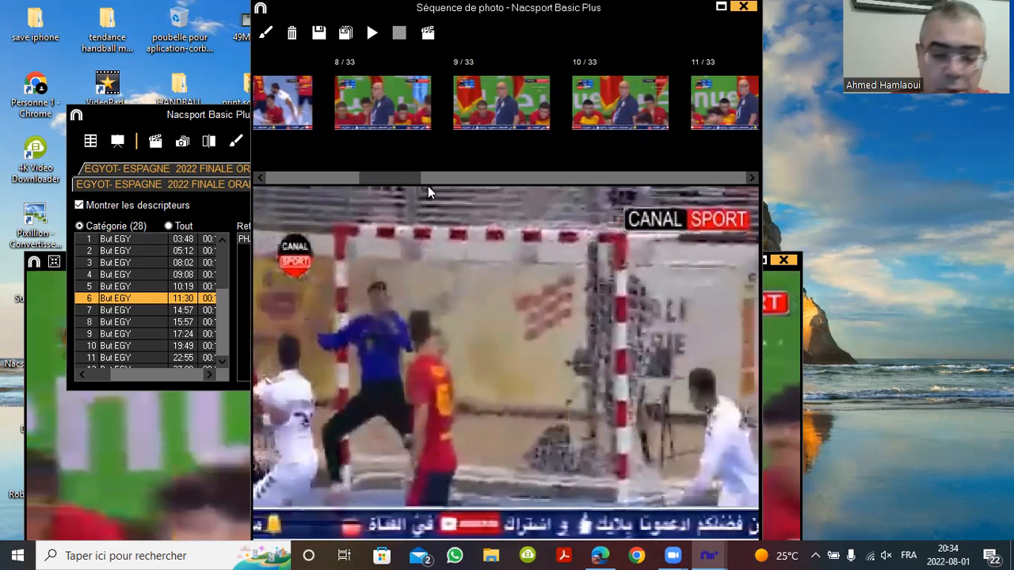
key("Left")
key("Left")
key("Left")
key("Left")
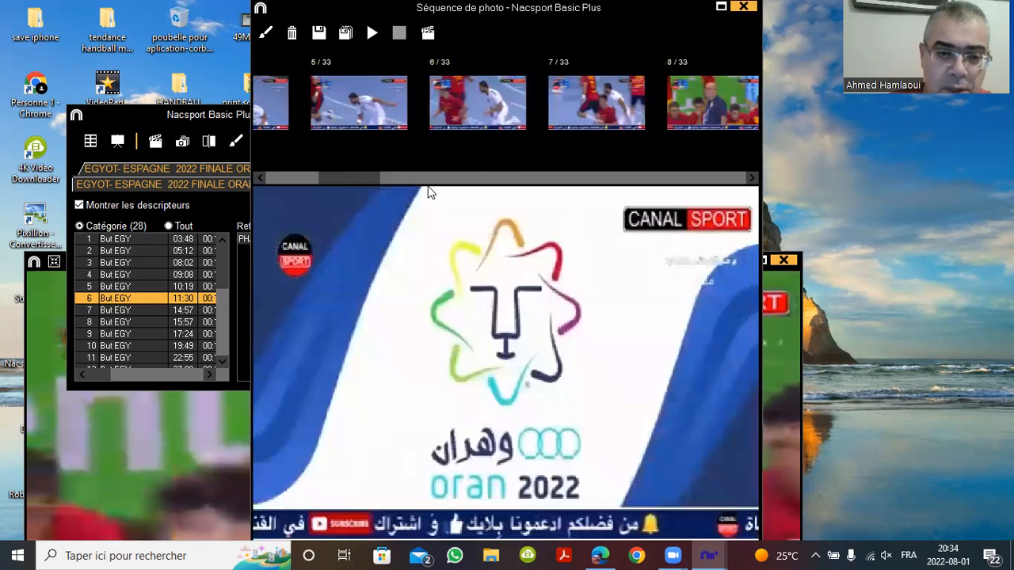
key("Left")
key("Left")
key("Left")
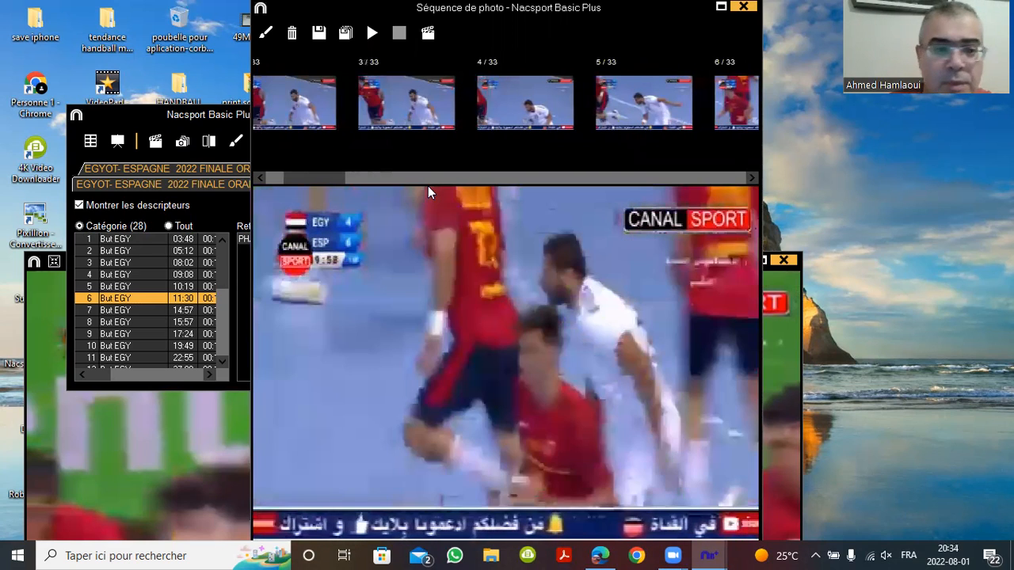
Extract the 07:08 Défense EGY clip as 51 images, lowering the maximum from 459
left_click(151, 114)
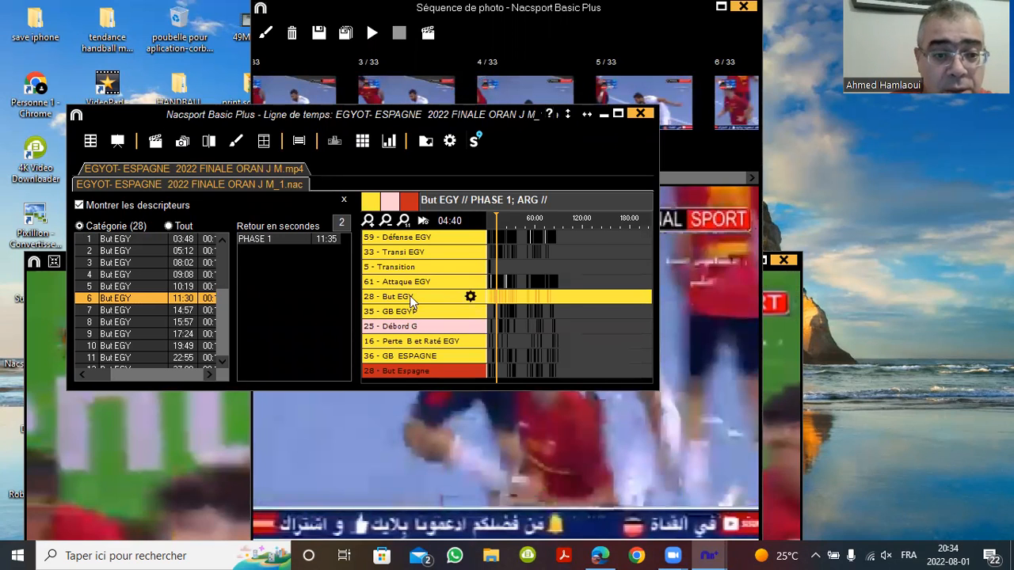
left_click(419, 238)
left_click(130, 310)
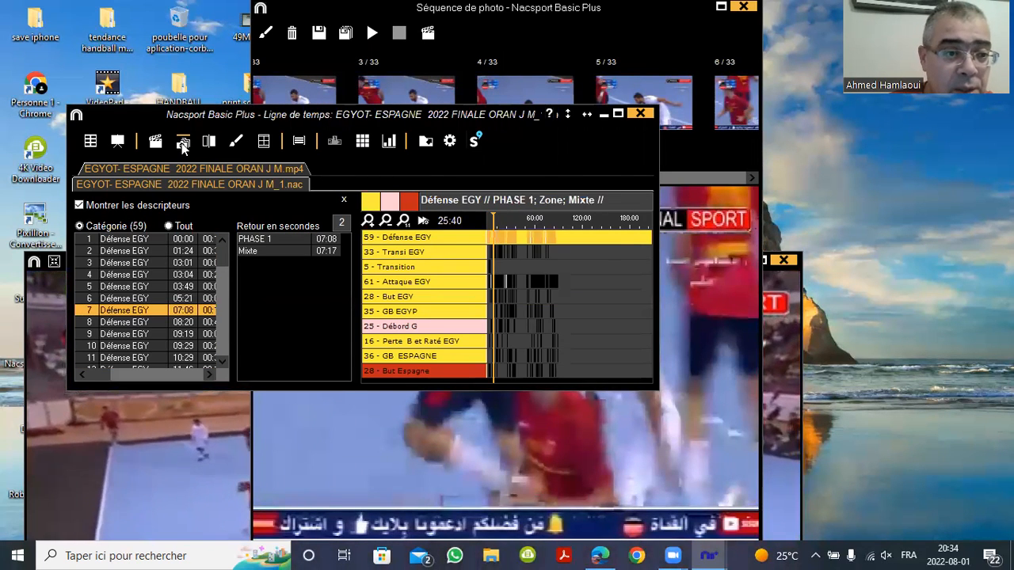
left_click(182, 143)
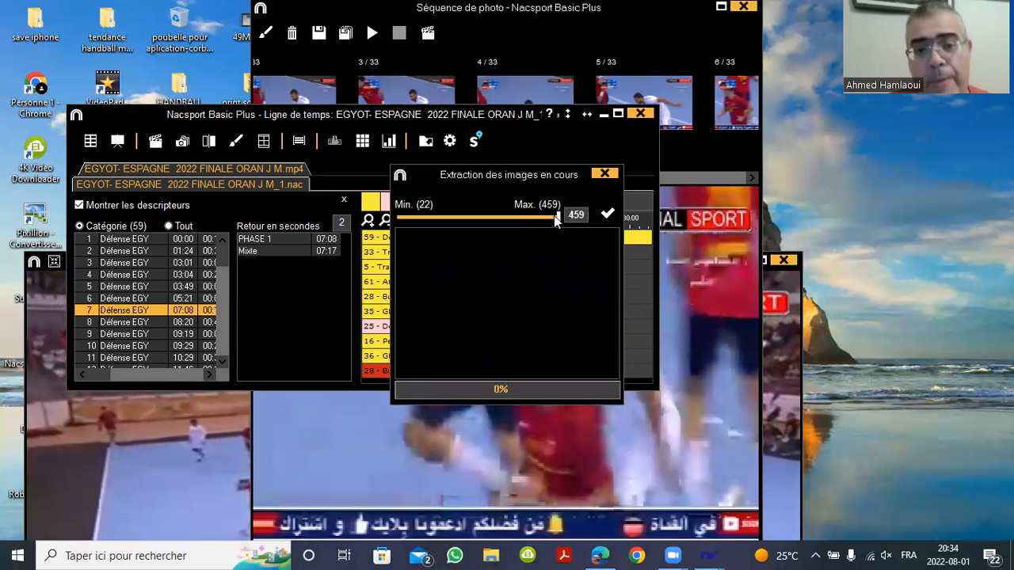
left_click_drag(557, 215, 489, 226)
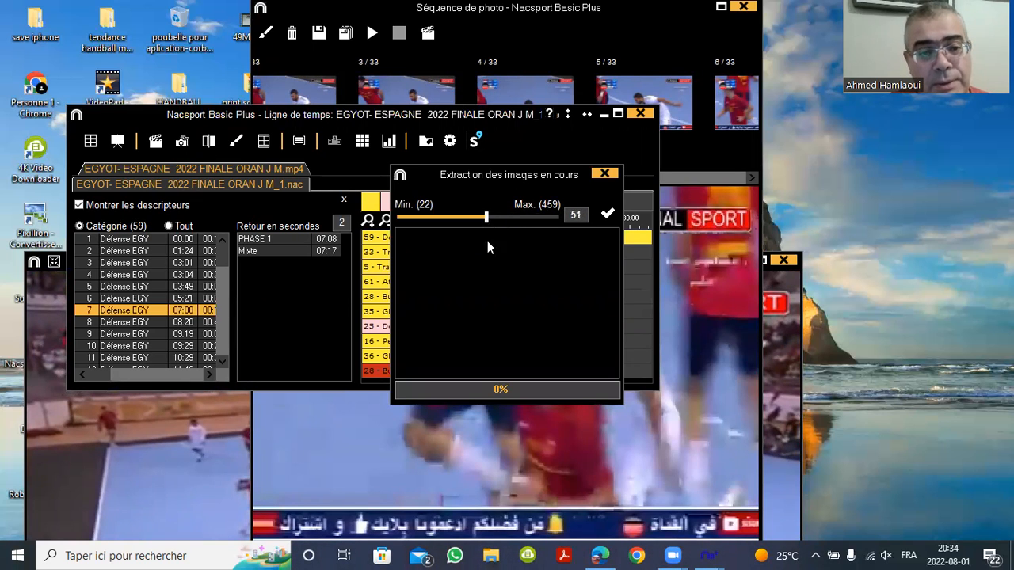
left_click(607, 214)
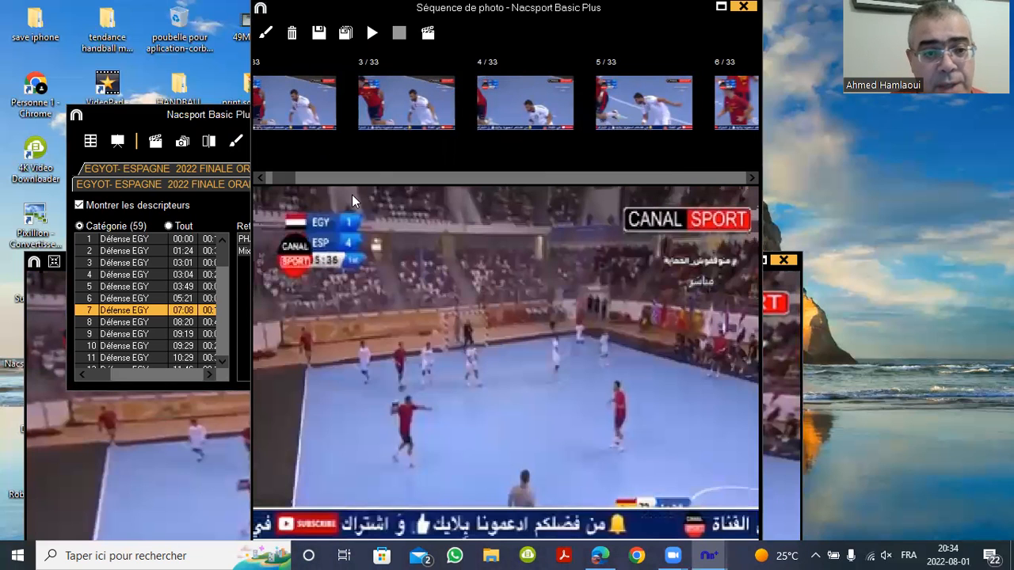
Step forward through the extracted defence photos, starting from the first thumbnail
left_click(297, 101)
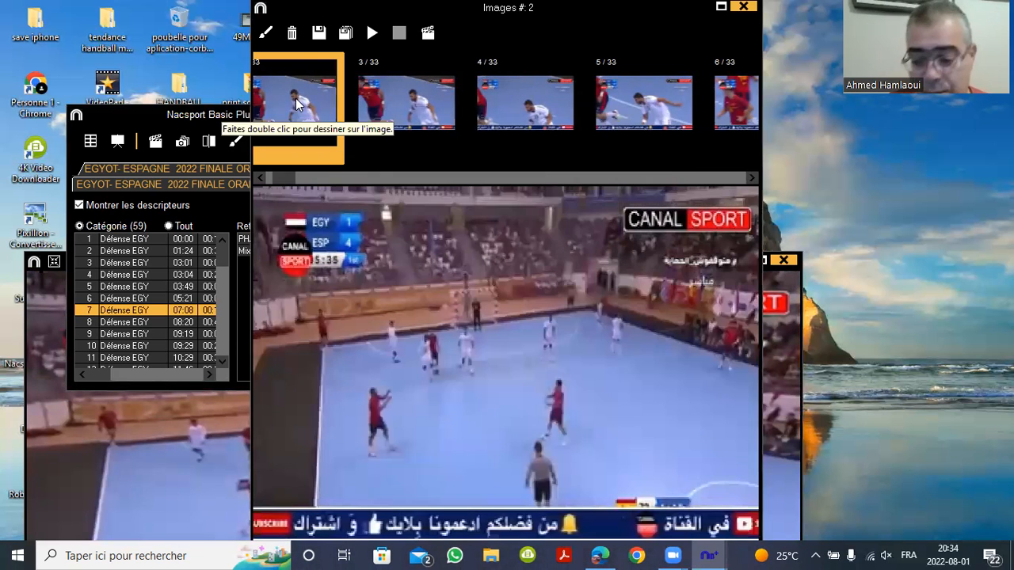
key("Right")
key("Right")
key("Right")
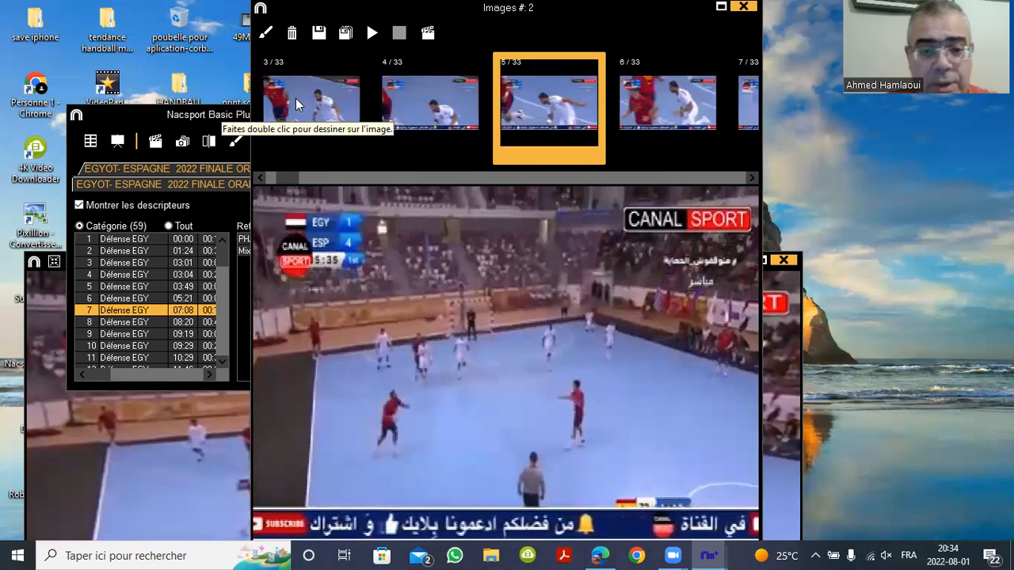
key("Right")
key("Right")
key("Right")
key("Right")
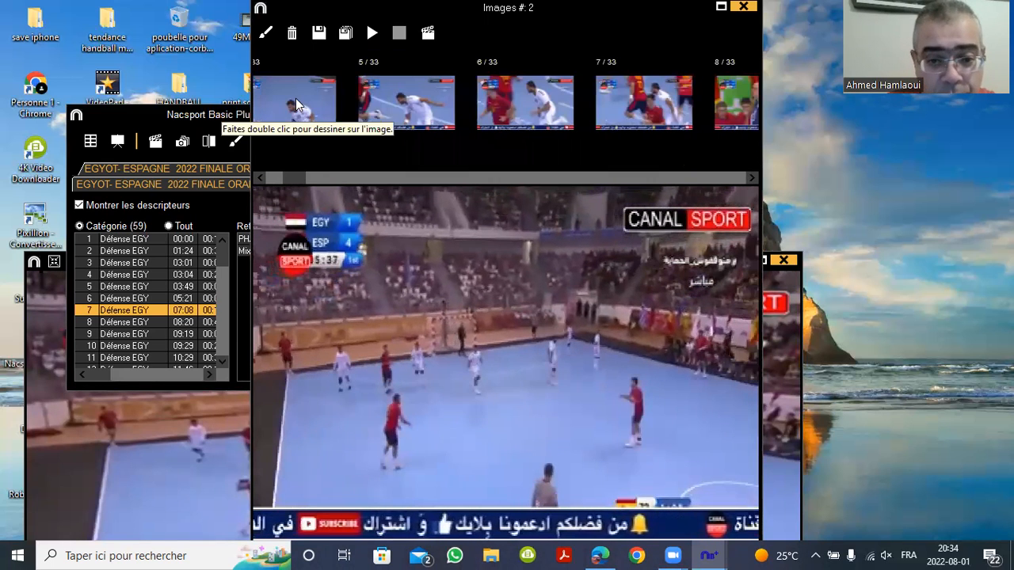
key("Right")
key("Right")
key("Right")
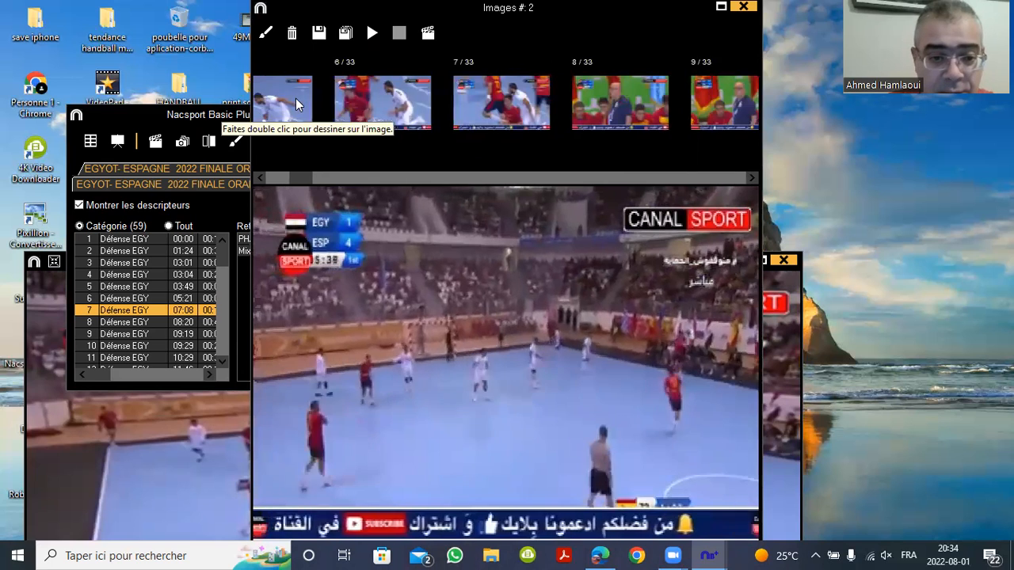
key("Right")
key("Right")
key("Right")
key("Right")
key("Right")
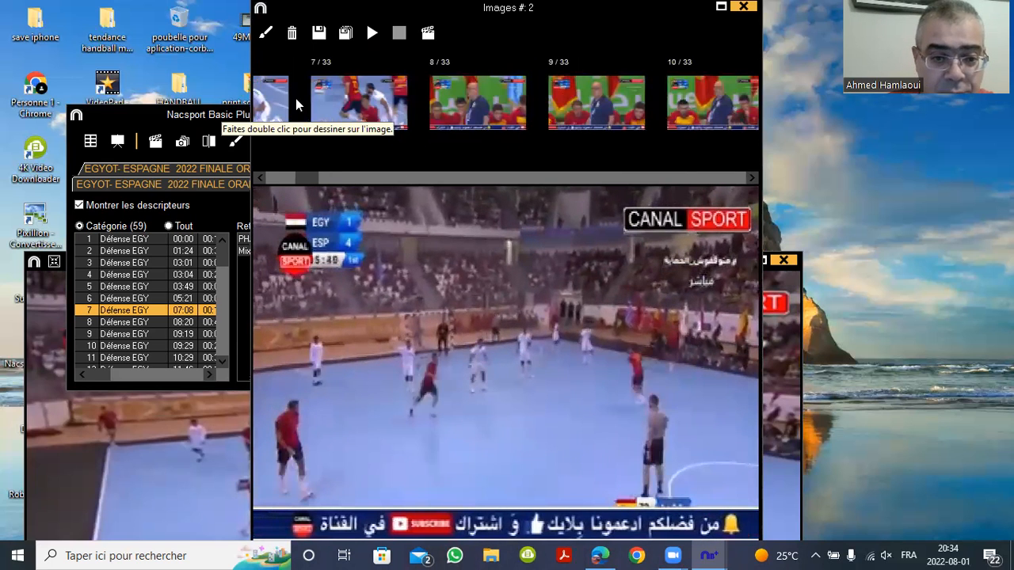
key("Right")
key("Right")
key("Right")
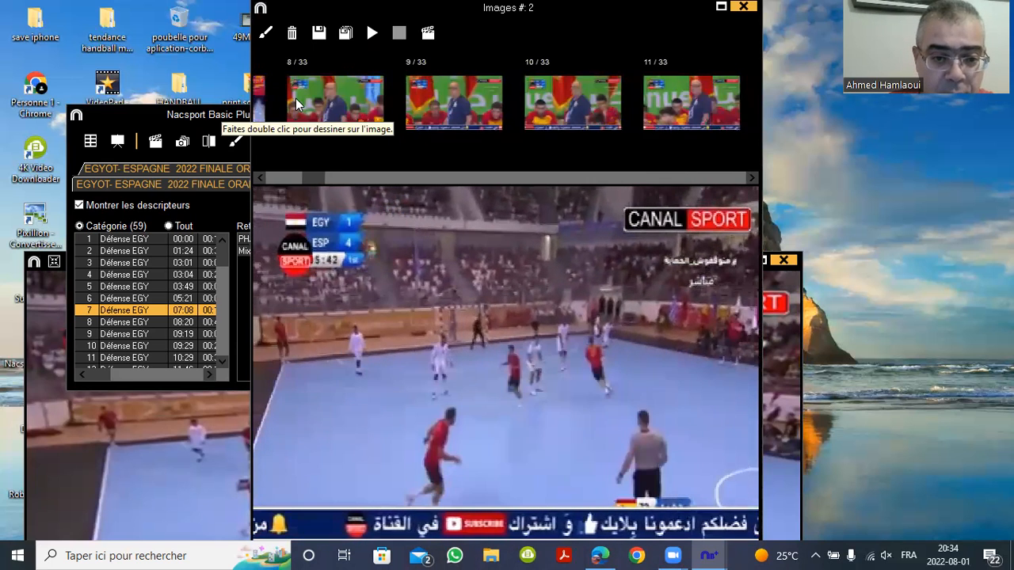
key("Right")
key("Right")
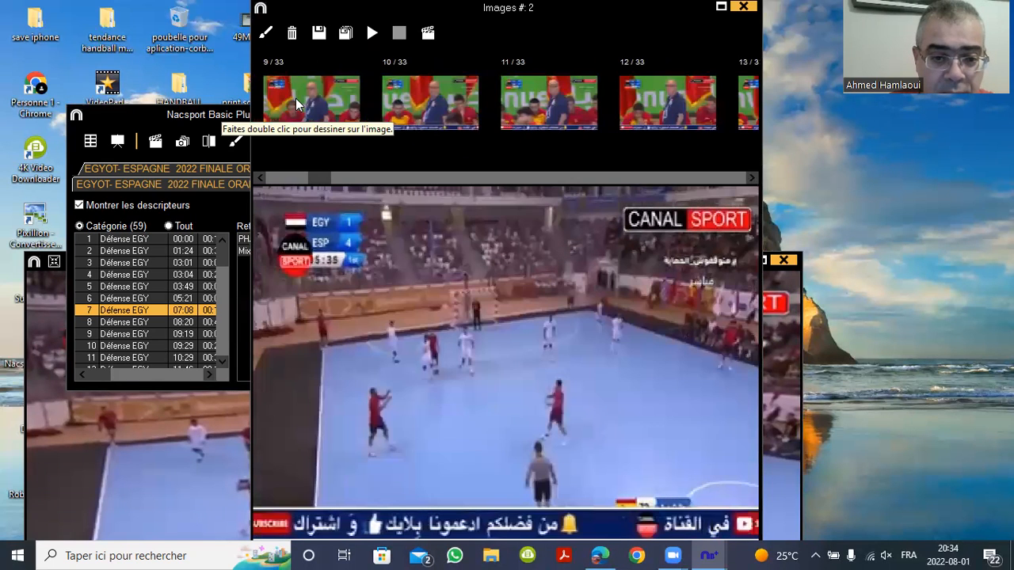
Scroll on to about photo 22/33, then close the analysis timeline
scroll(296, 98, "down", 4)
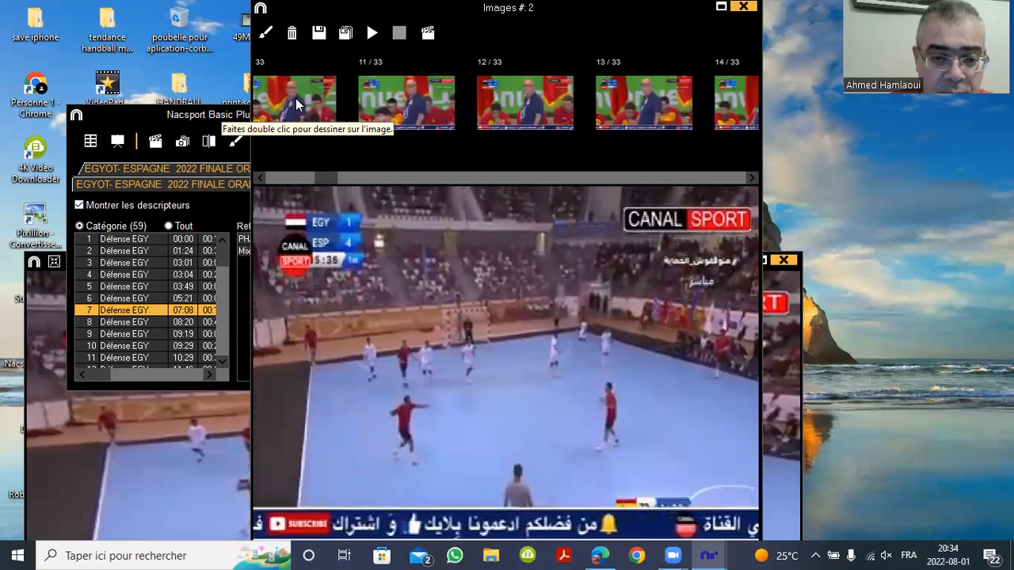
scroll(295, 99, "down", 3)
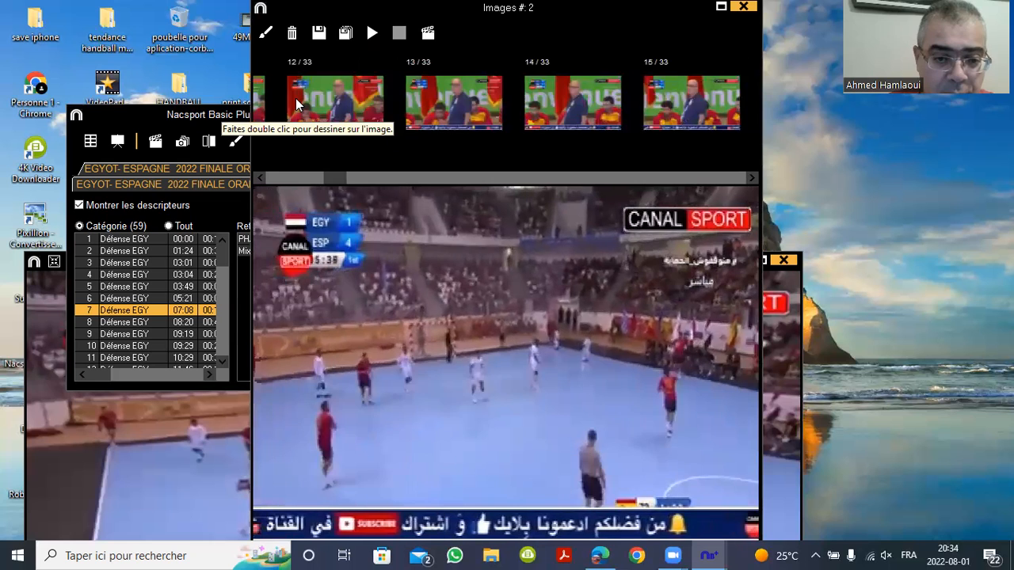
scroll(296, 98, "down", 4)
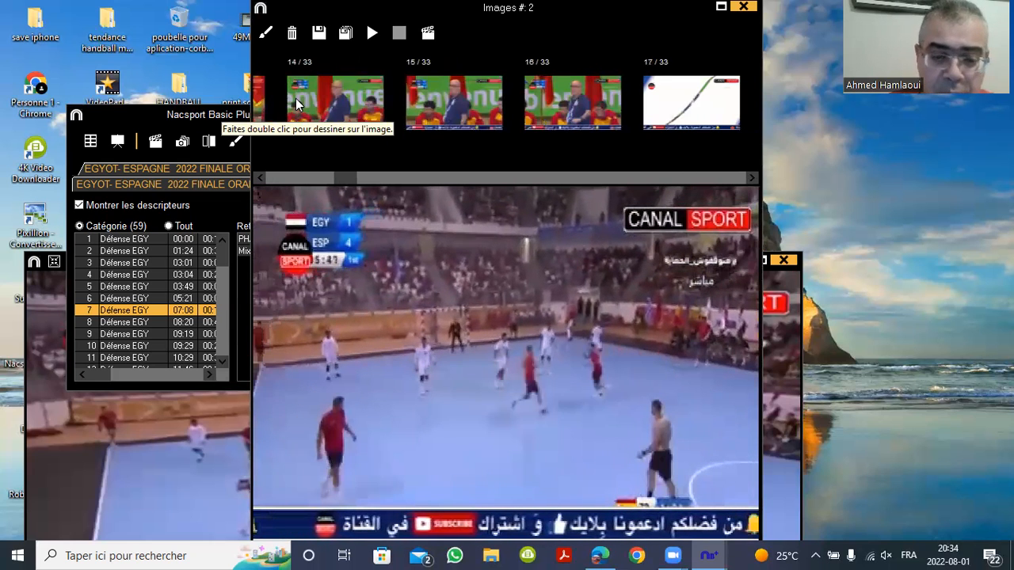
scroll(295, 99, "down", 6)
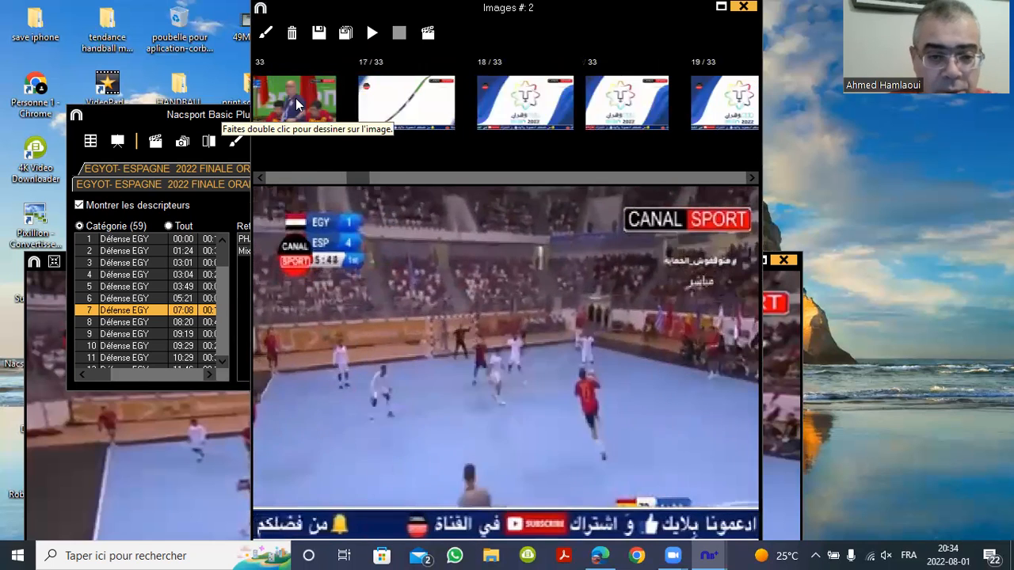
scroll(295, 99, "down", 5)
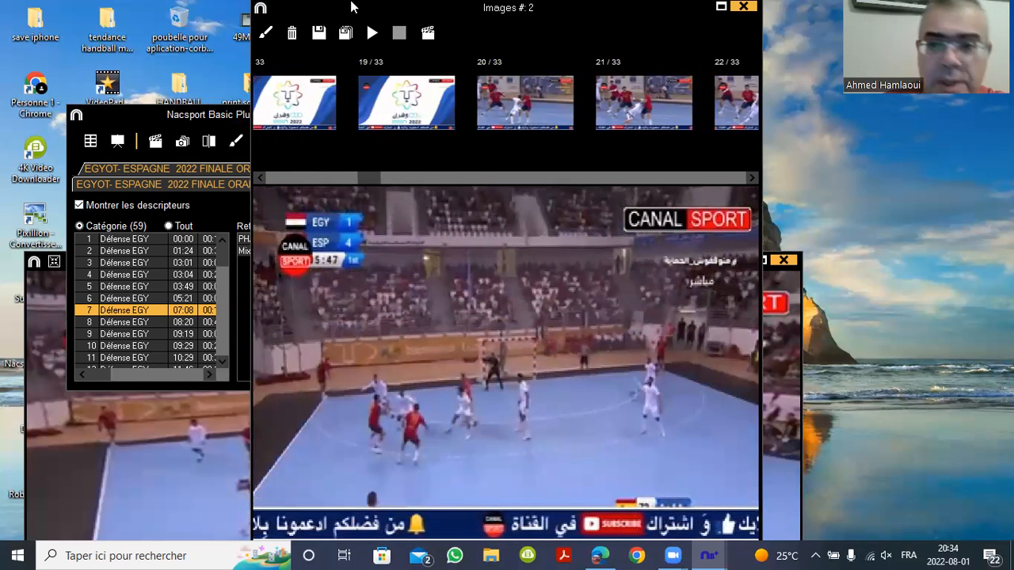
left_click(140, 124)
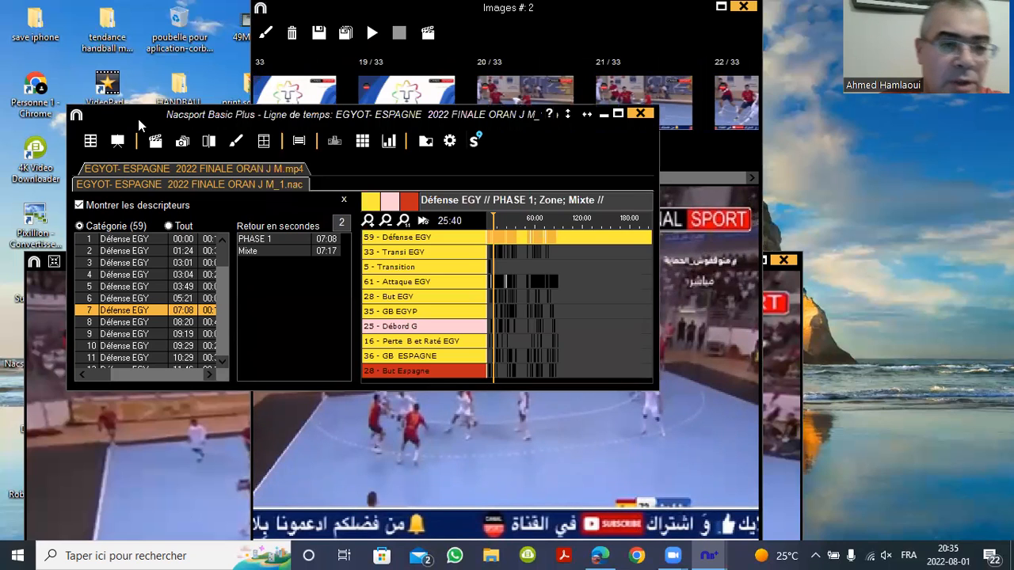
left_click(641, 113)
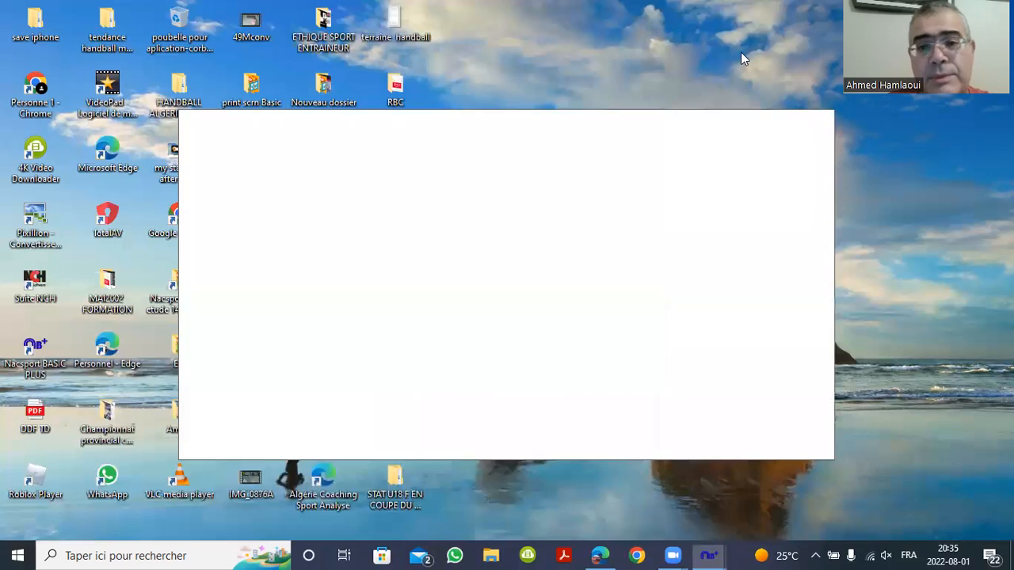